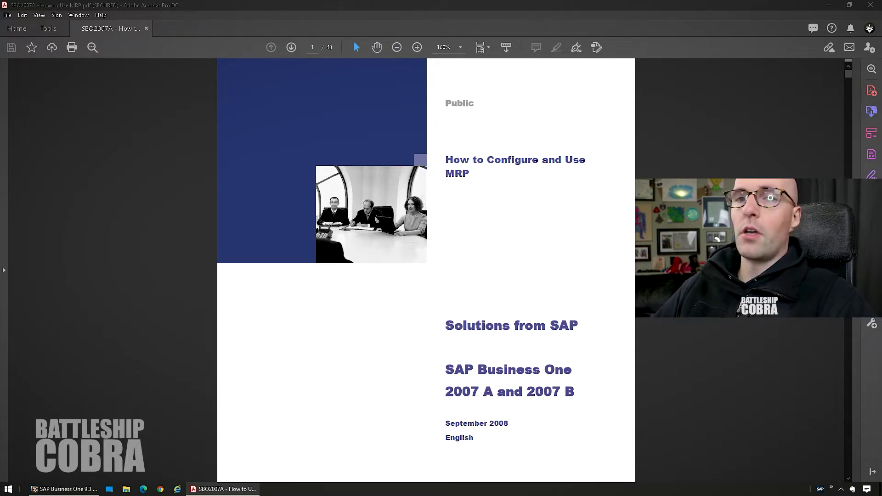
# Fit the cover to the window, zoom into the photo, reset to 100% and reach the Contents page.
pyautogui.hotkey('ctrl', '0')
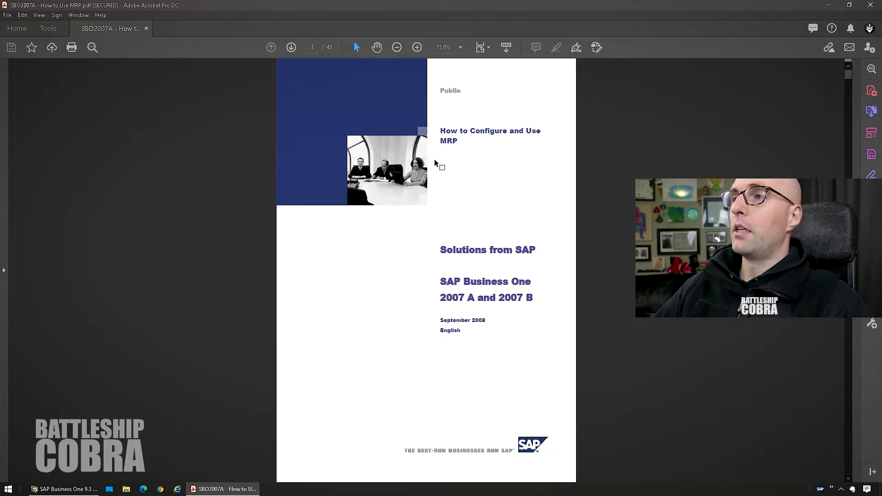
pyautogui.scroll(3, 434, 159)
pyautogui.scroll(3, 438, 162)
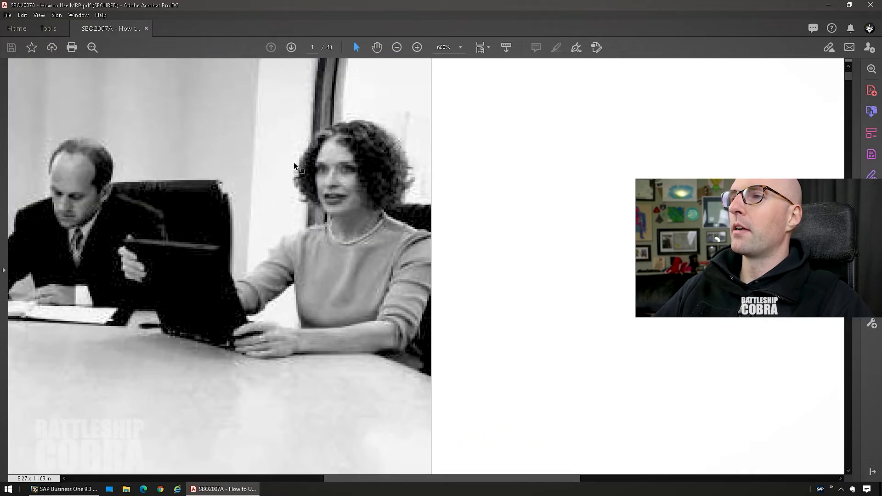
pyautogui.scroll(3, 296, 163)
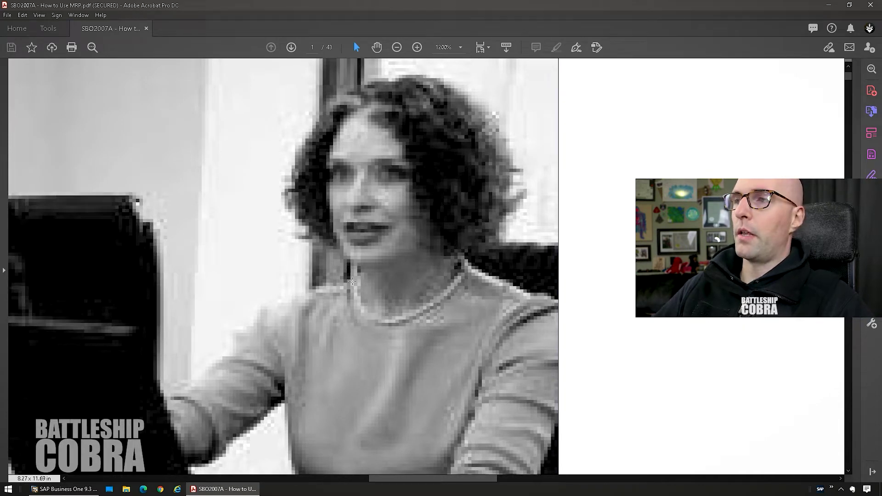
pyautogui.hotkey('ctrl', '1')
pyautogui.scroll(-10, 406, 246)
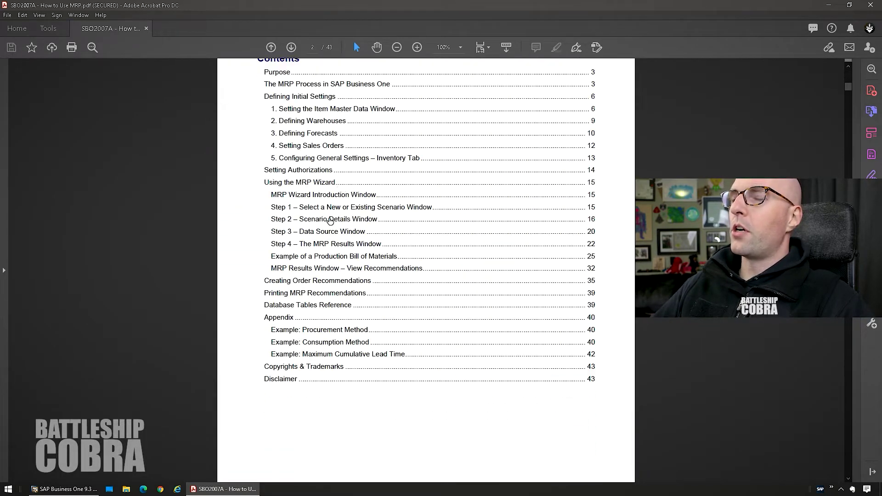
# Scroll to page 3 with the Purpose text and The MRP Process in SAP Business One diagram.
pyautogui.scroll(-10, 346, 272)
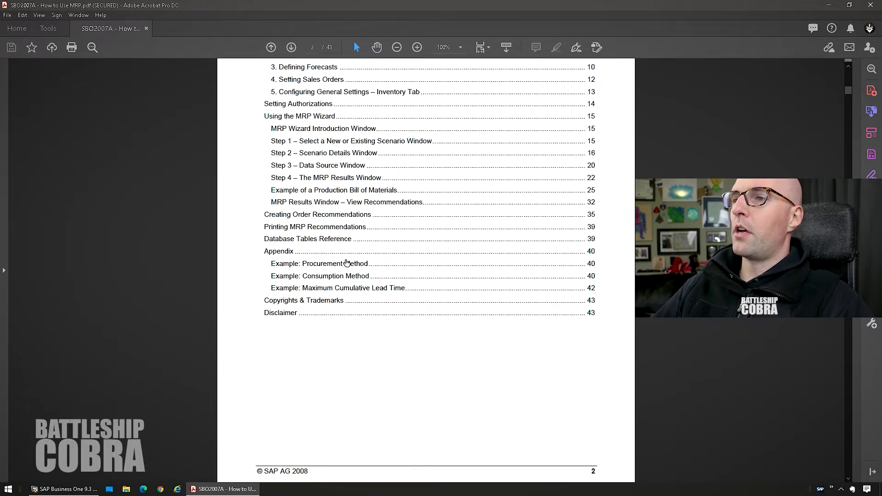
pyautogui.scroll(-1, 349, 258)
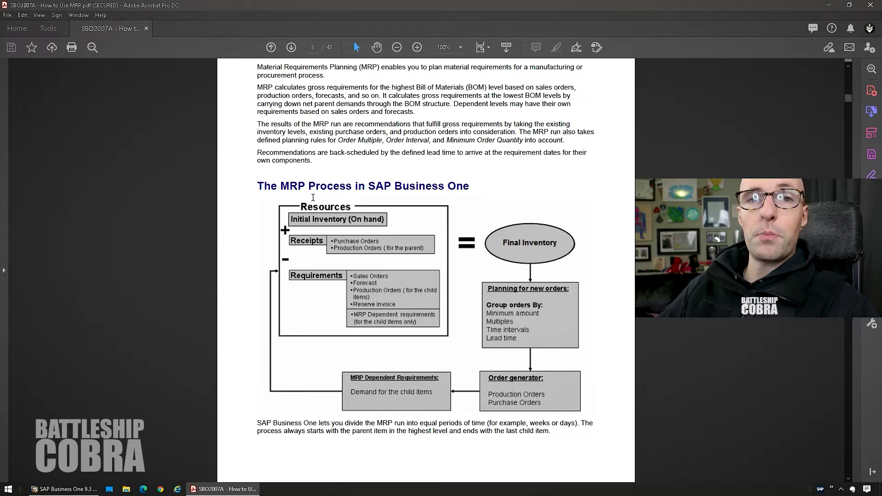
# Scroll through initial settings pages 4–8 to section 2, Defining Warehouses, on page 9.
pyautogui.scroll(-10, 317, 169)
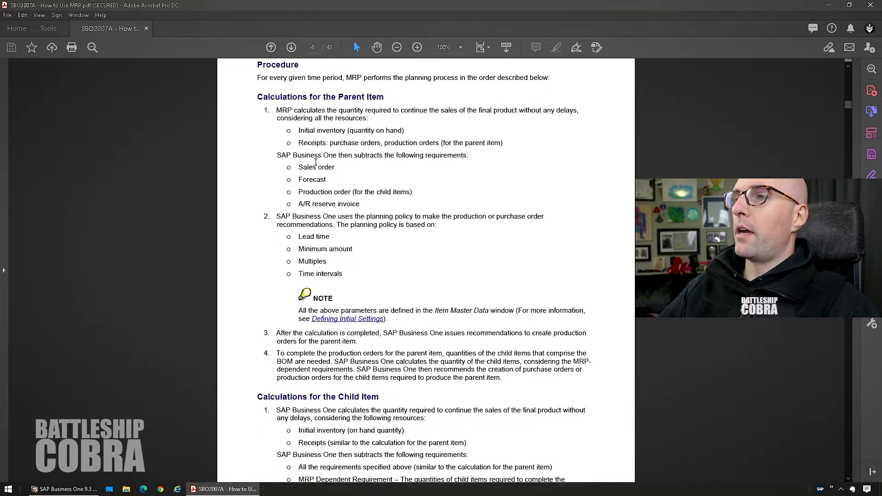
pyautogui.scroll(-20, 317, 189)
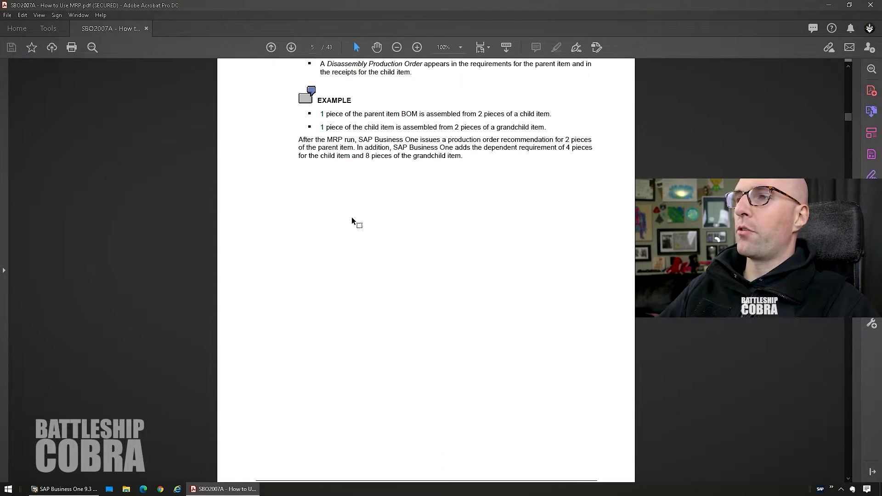
pyautogui.scroll(-15, 352, 222)
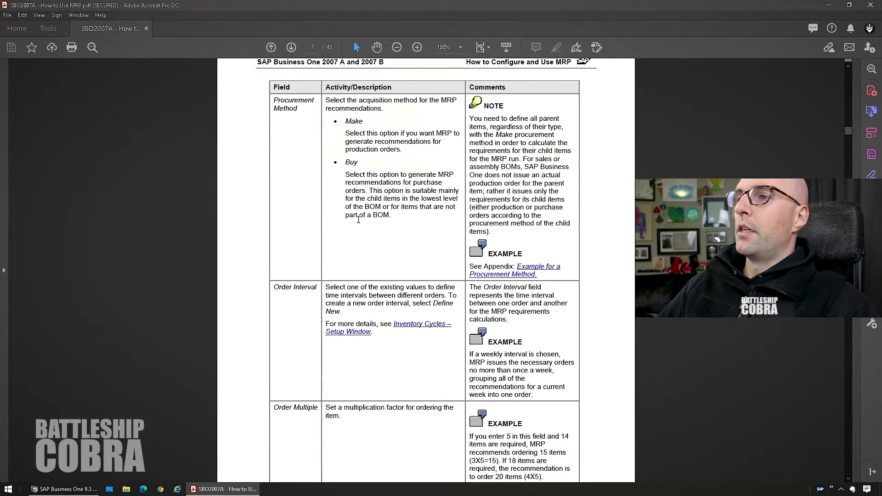
pyautogui.scroll(-1, 358, 222)
pyautogui.scroll(-1, 288, 238)
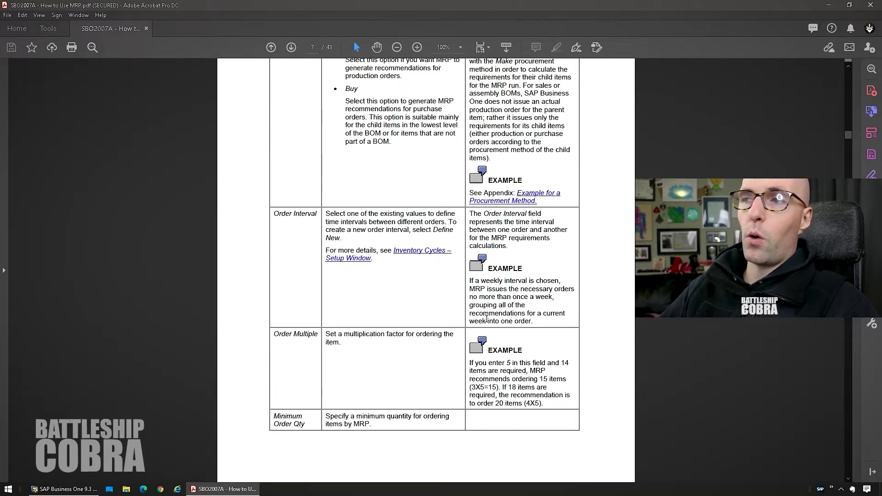
pyautogui.scroll(2, 303, 105)
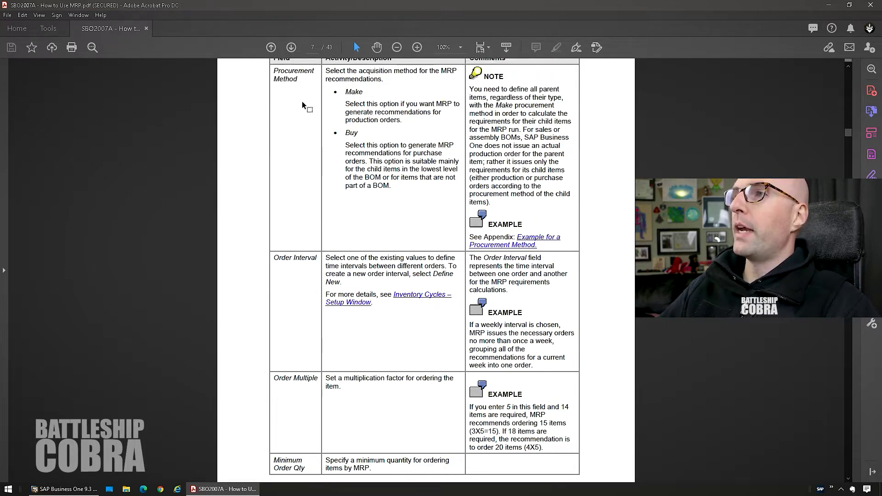
pyautogui.scroll(1, 303, 105)
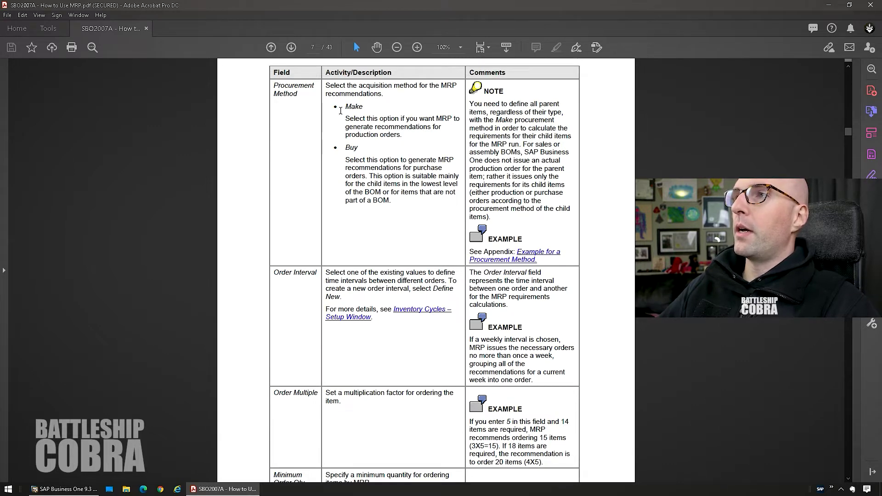
pyautogui.scroll(-3, 406, 274)
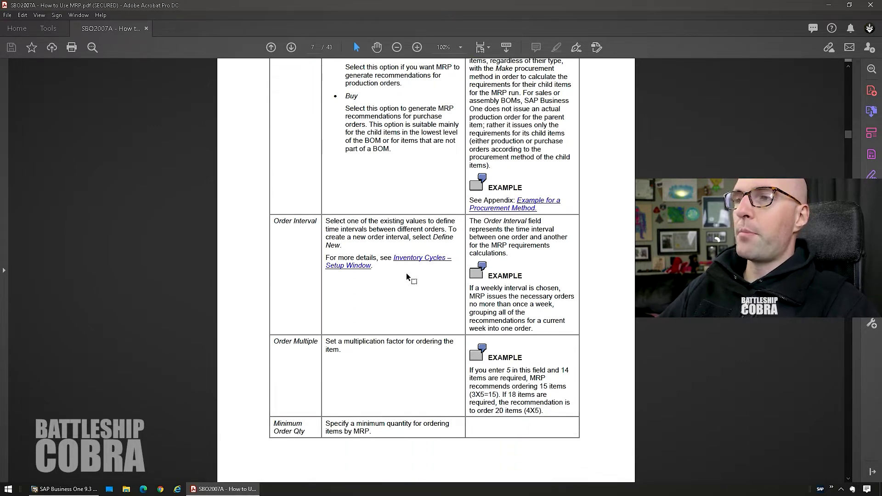
pyautogui.scroll(-10, 405, 266)
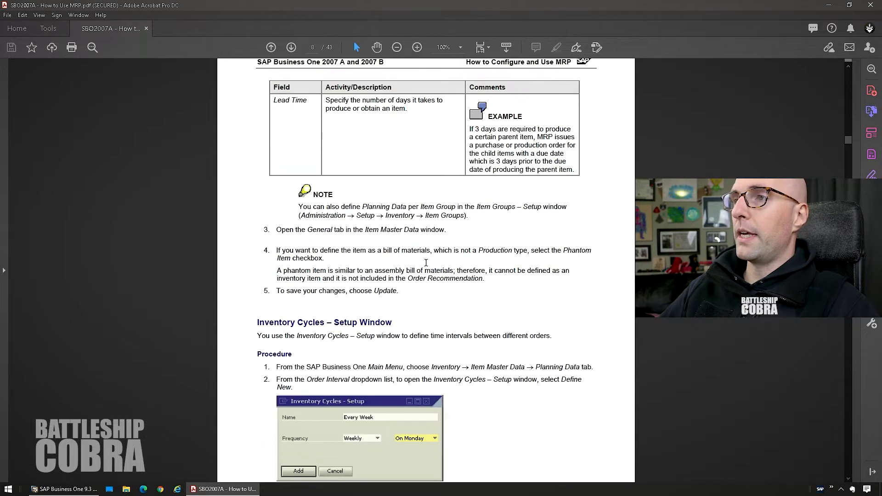
pyautogui.scroll(-20, 438, 233)
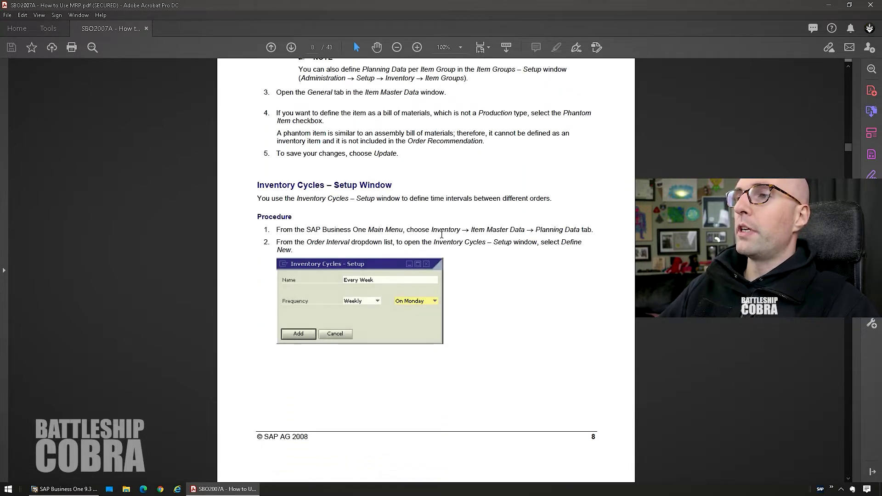
pyautogui.scroll(-4, 438, 232)
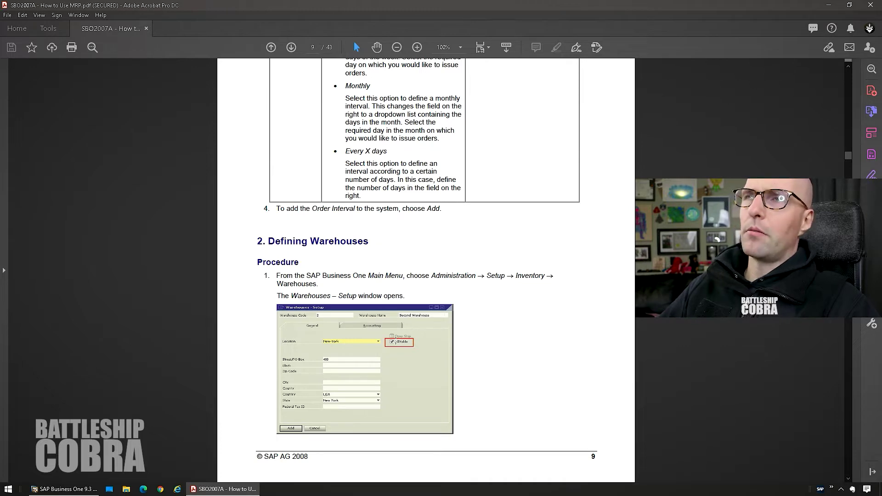
# Read page 10's Defining Forecasts and continue to page 11's Start Date, End Date and View table.
pyautogui.scroll(-20, 396, 338)
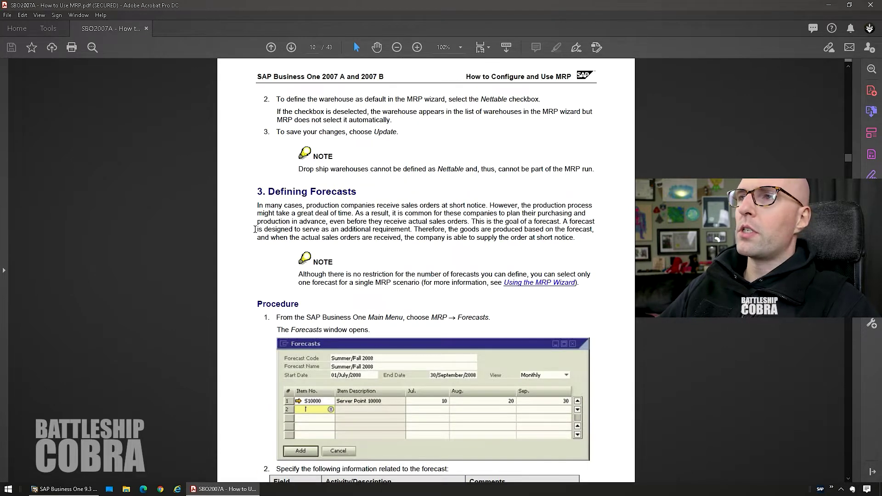
pyautogui.scroll(20, 311, 141)
pyautogui.scroll(-20, 268, 131)
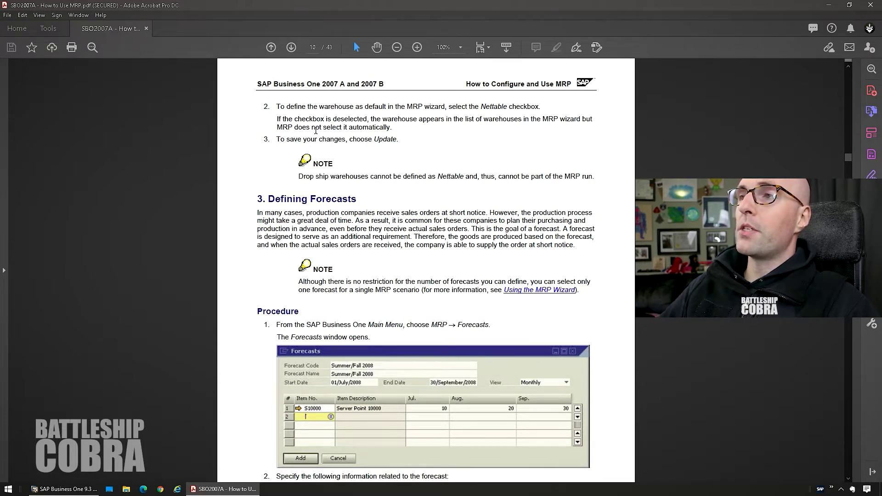
pyautogui.click(401, 134)
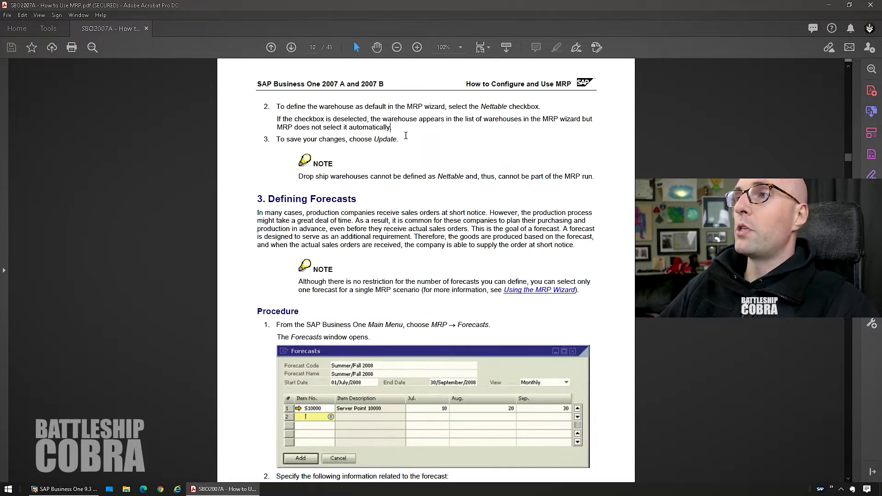
pyautogui.scroll(-5, 309, 195)
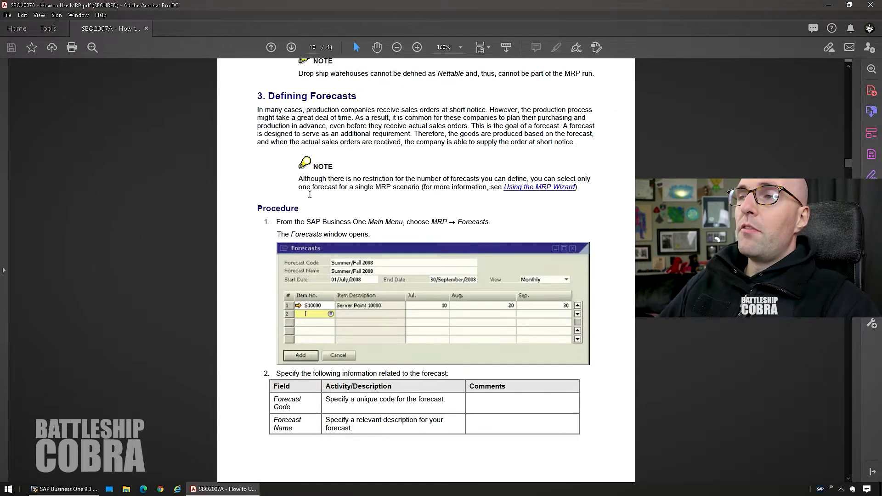
pyautogui.scroll(-1, 357, 205)
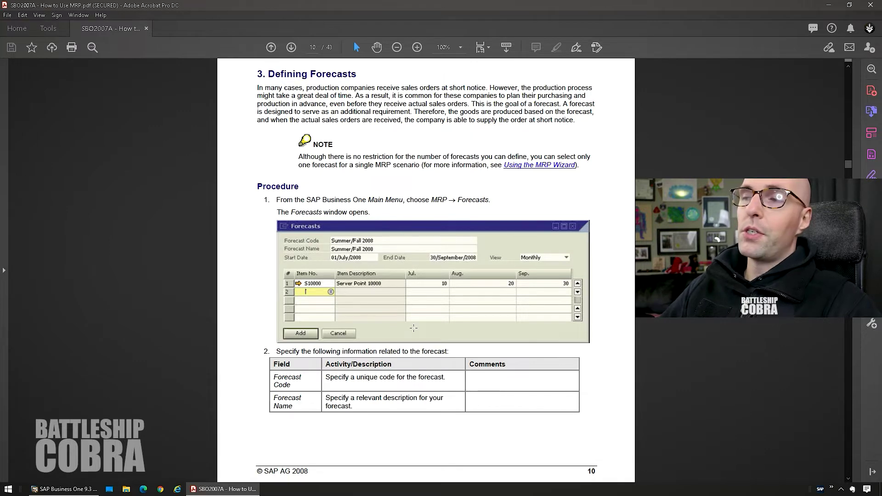
pyautogui.scroll(-10, 413, 328)
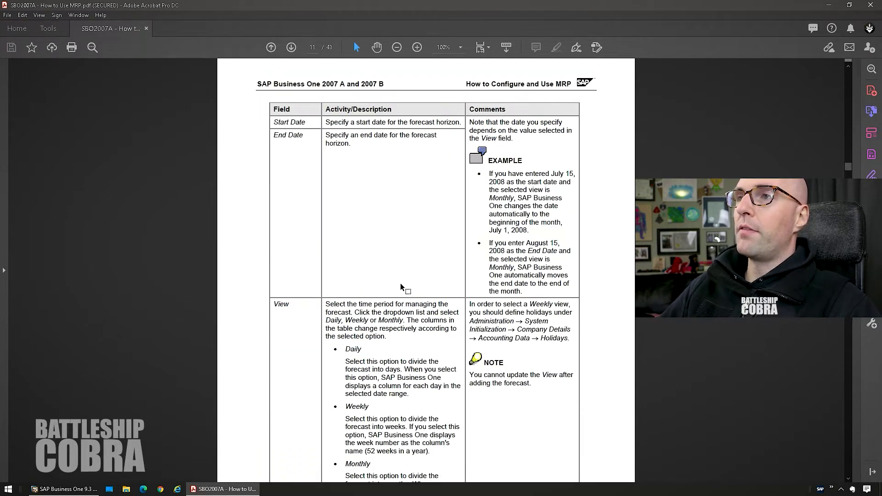
# Scroll to page 16's Step 2 – Scenario Details Window, then switch to SAP's Sales Overview dashboard.
pyautogui.scroll(-15, 400, 285)
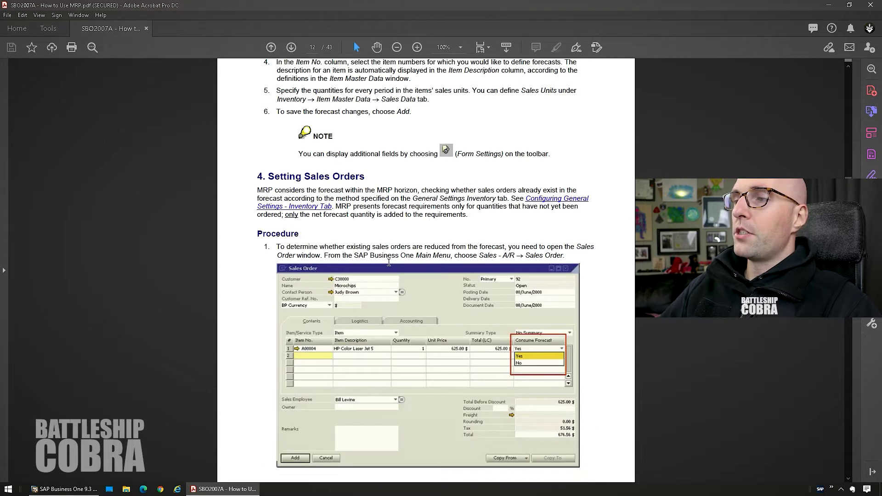
pyautogui.scroll(-1, 389, 262)
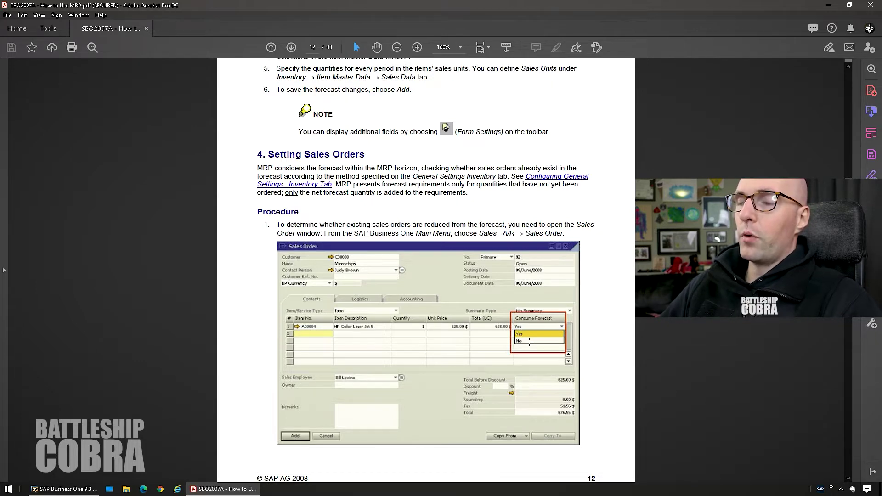
pyautogui.scroll(-10, 532, 261)
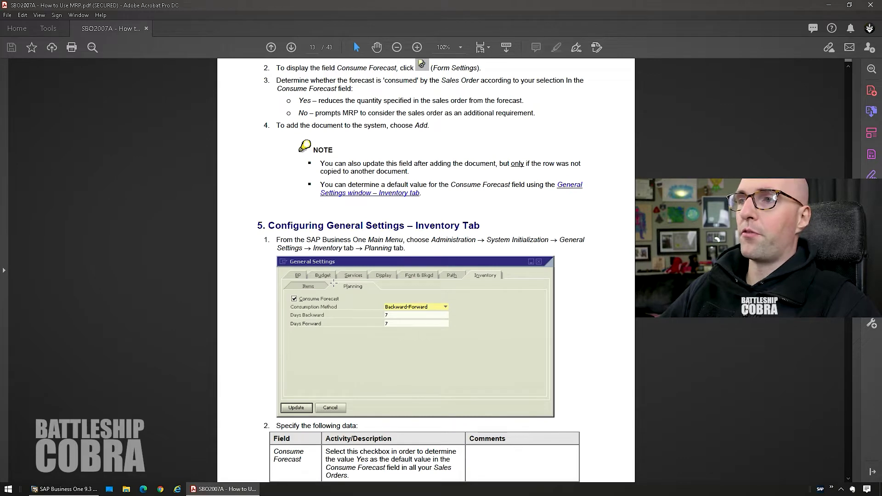
pyautogui.scroll(-4, 340, 276)
pyautogui.scroll(-10, 346, 217)
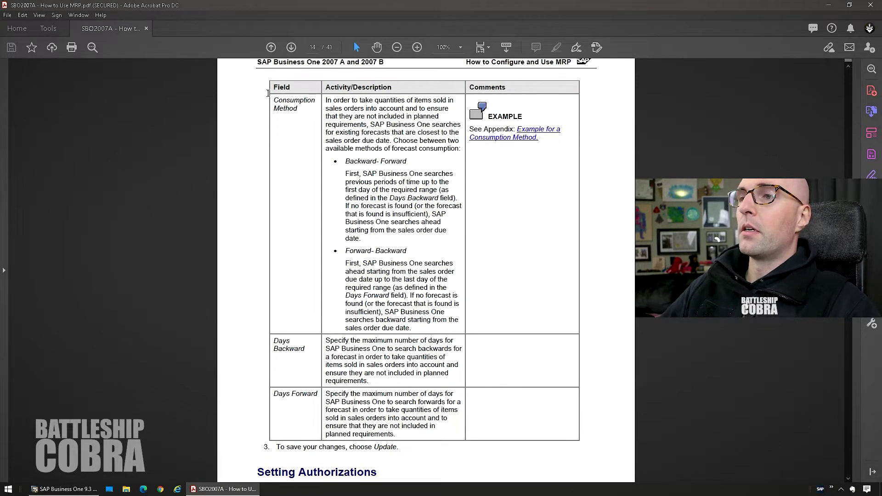
pyautogui.scroll(-10, 347, 261)
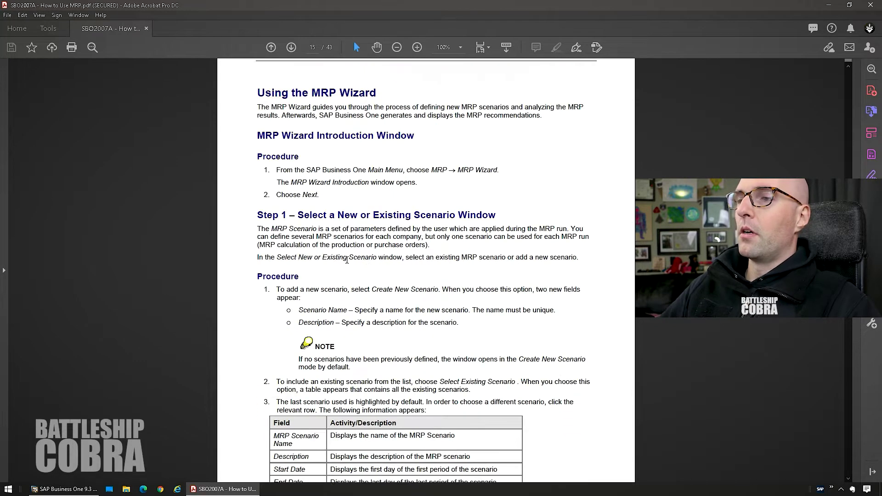
pyautogui.scroll(-10, 347, 260)
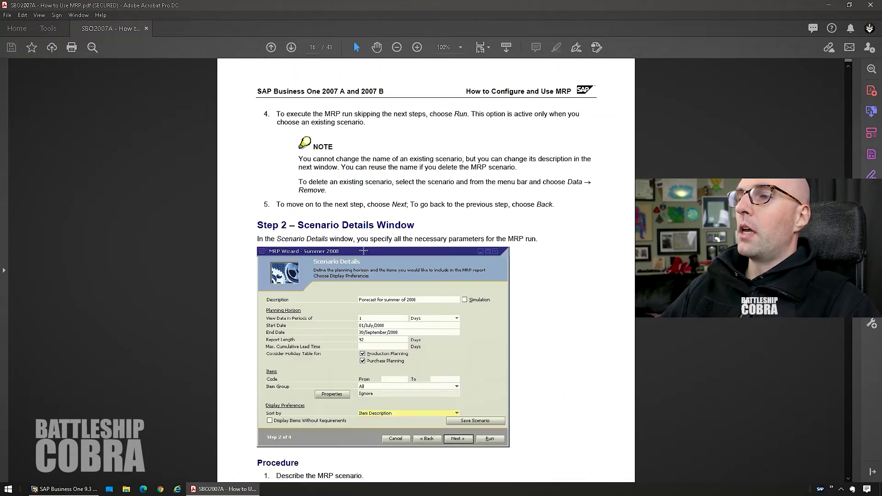
pyautogui.scroll(-3, 363, 251)
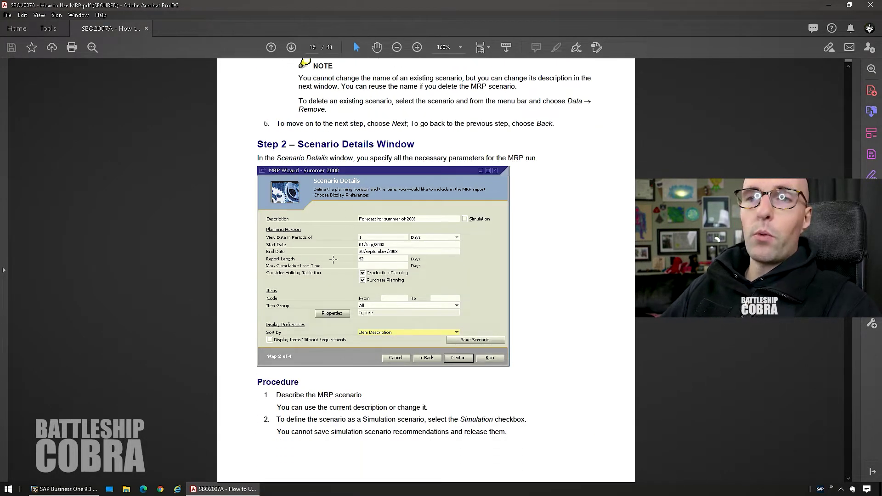
pyautogui.scroll(-1, 330, 261)
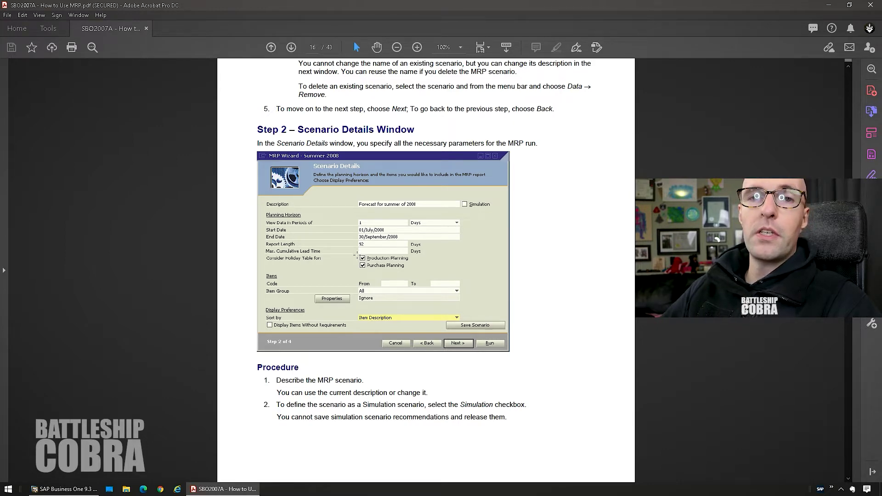
pyautogui.click(69, 489)
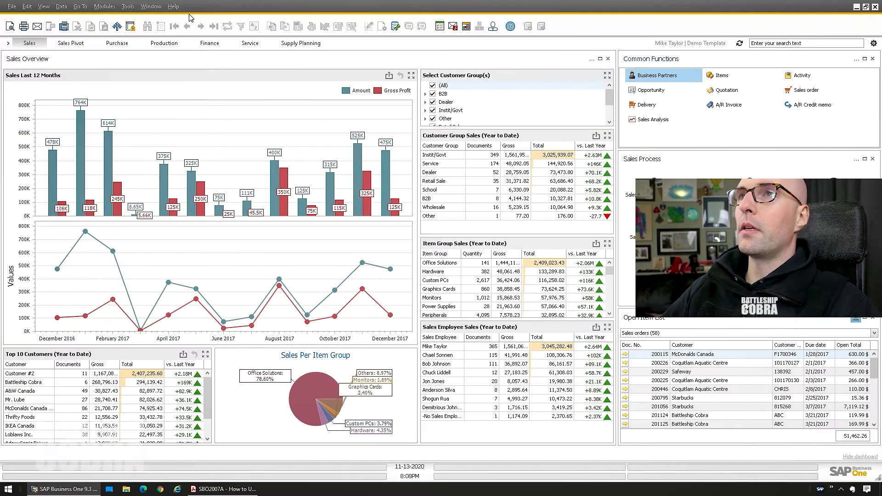
# Launch the MRP Wizard from Modules > MRP.
pyautogui.click(104, 7)
pyautogui.moveTo(138, 122)
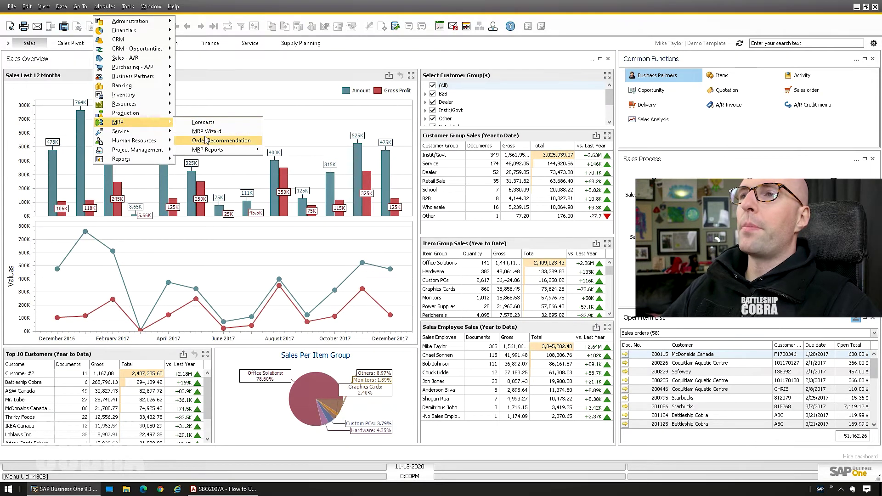
pyautogui.click(219, 132)
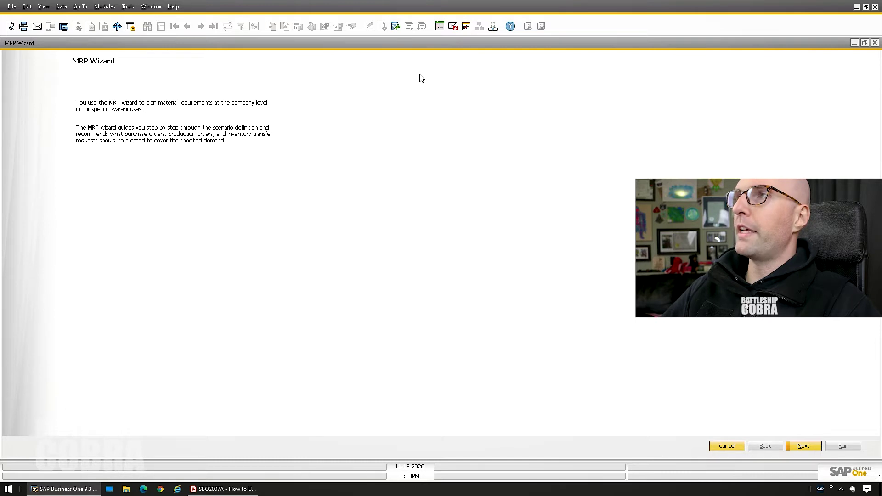
# Restore and enlarge the wizard window, then advance to Scenario Selection showing the Training scenario.
pyautogui.doubleClick(416, 43)
pyautogui.moveTo(282, 88); pyautogui.dragTo(186, 50)
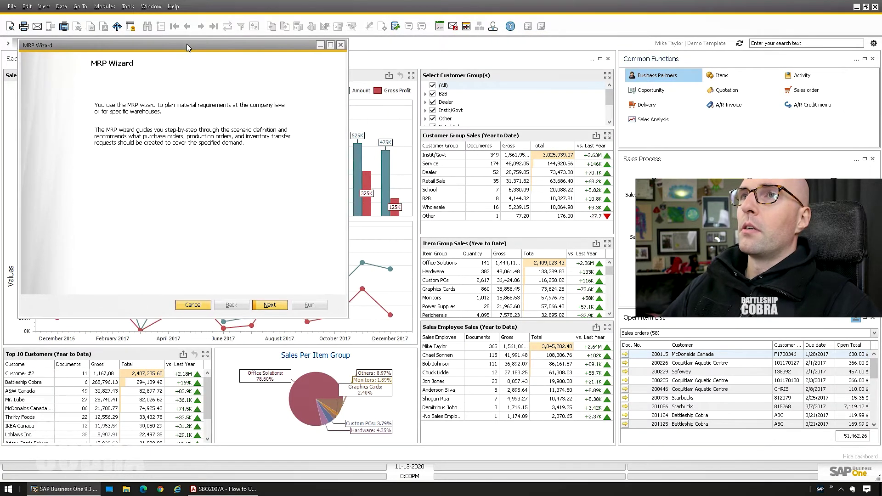
pyautogui.moveTo(344, 325); pyautogui.dragTo(727, 454)
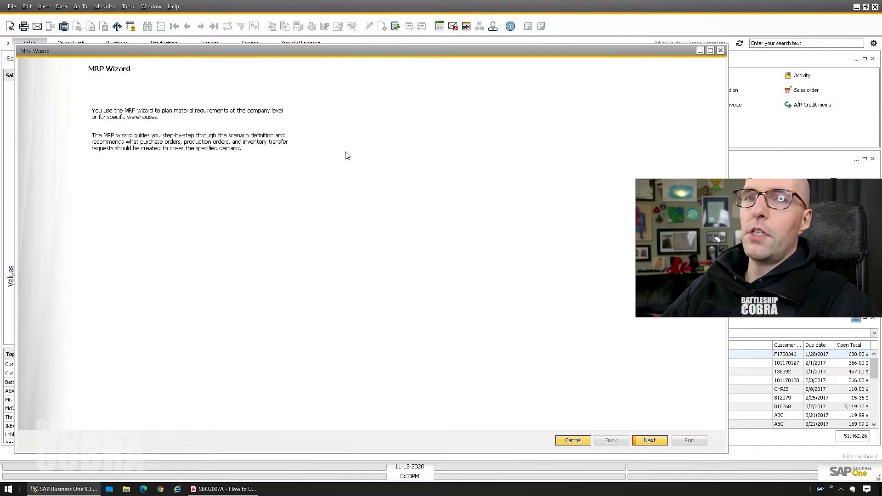
pyautogui.click(649, 441)
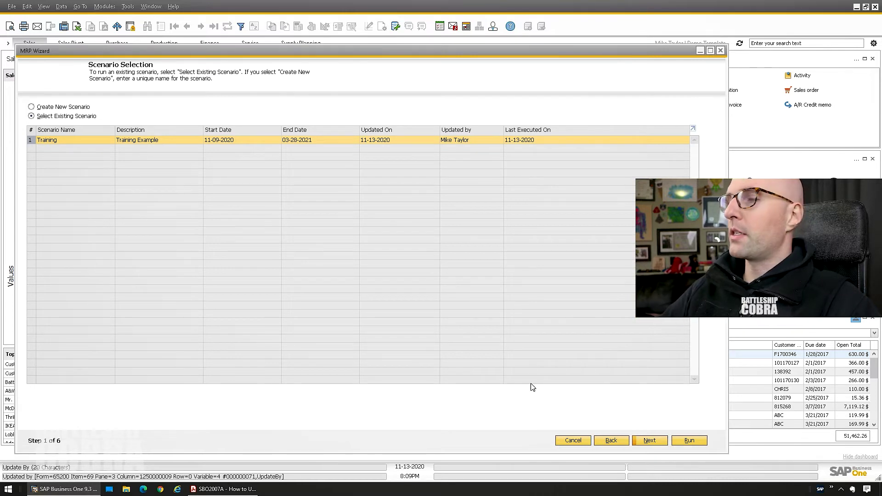
# Advance to the Training scenario's details, moving to Planning Horizon Length, and compare with the guide.
pyautogui.click(650, 440)
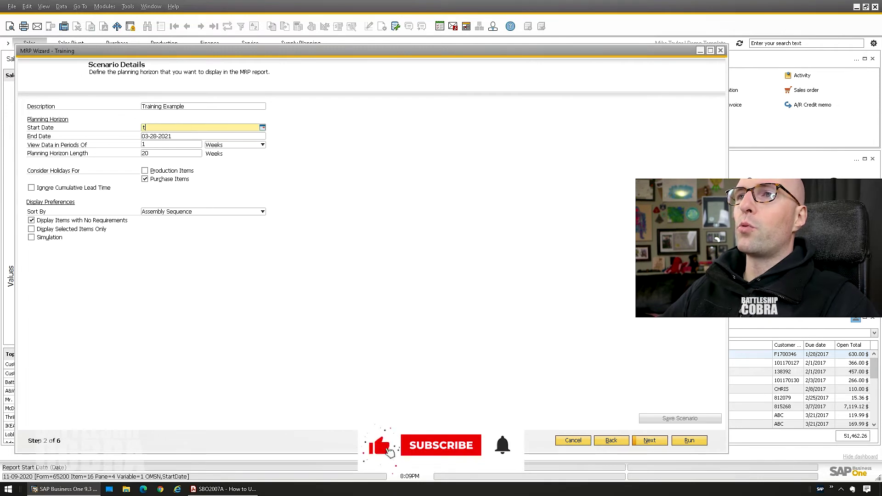
pyautogui.press('Tab')
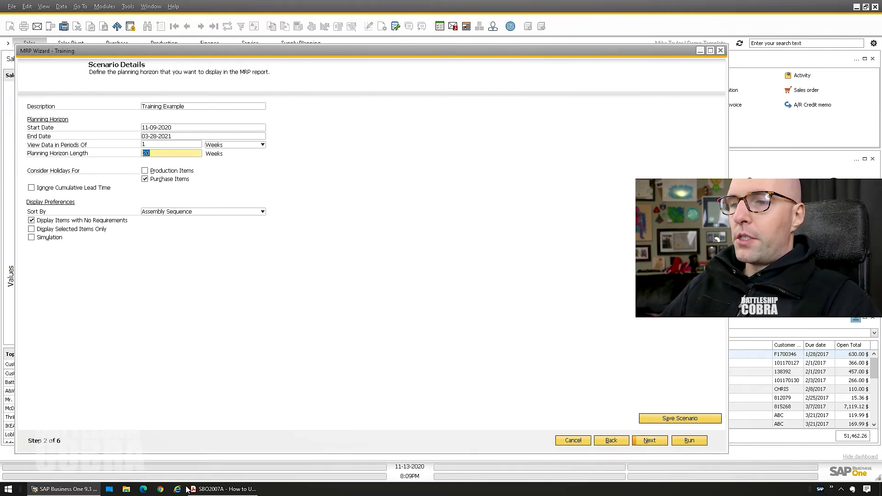
pyautogui.click(215, 491)
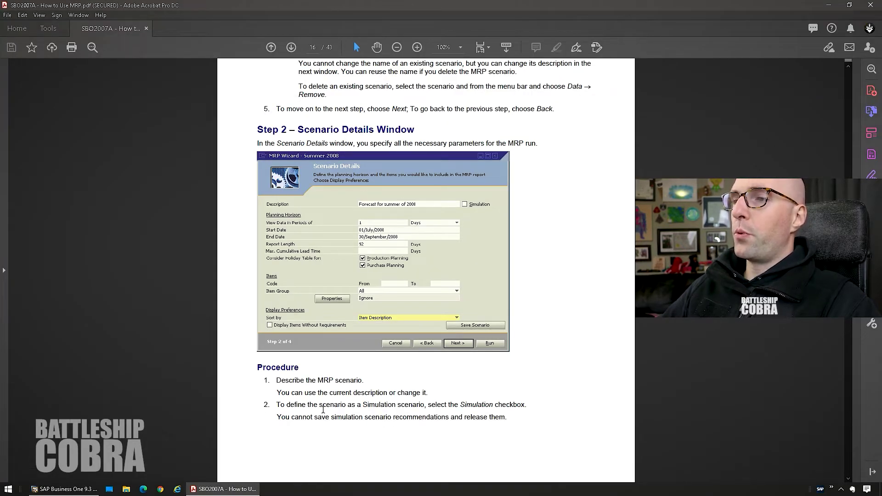
pyautogui.click(216, 489)
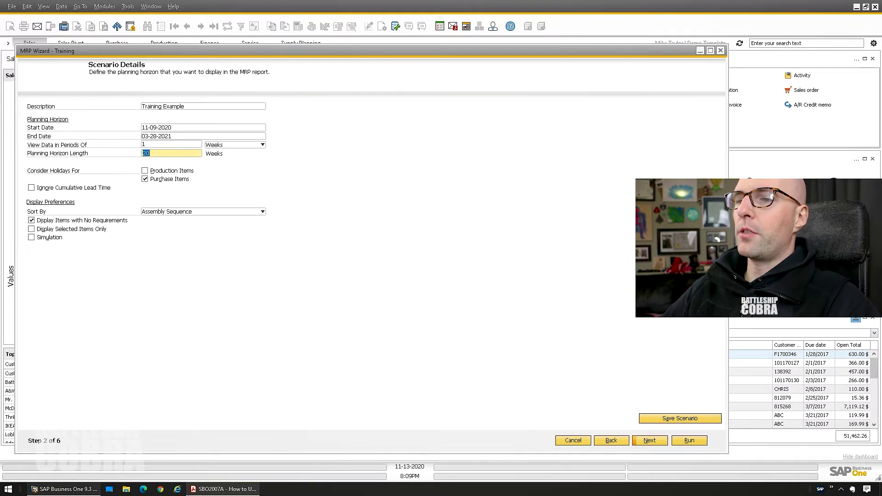
# Read the guide's pages 16–18, then return to the wizard's 20-week Scenario Details.
pyautogui.click(211, 491)
pyautogui.scroll(-5, 323, 229)
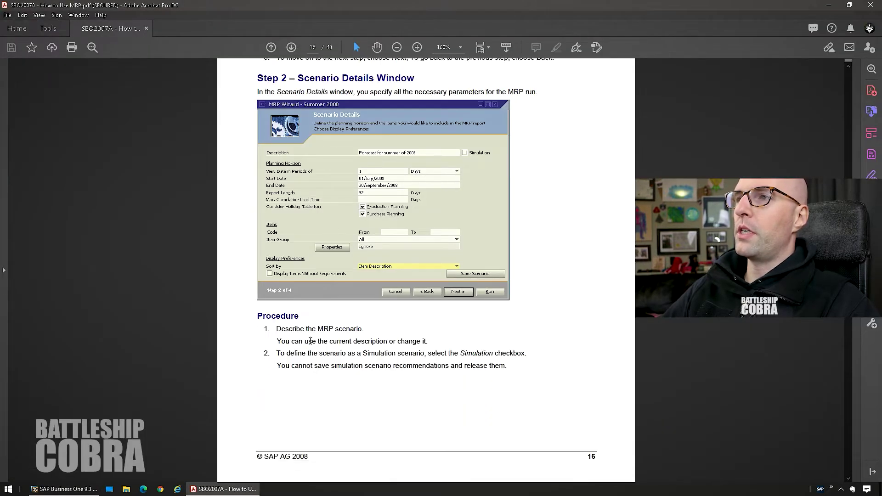
pyautogui.scroll(-10, 323, 226)
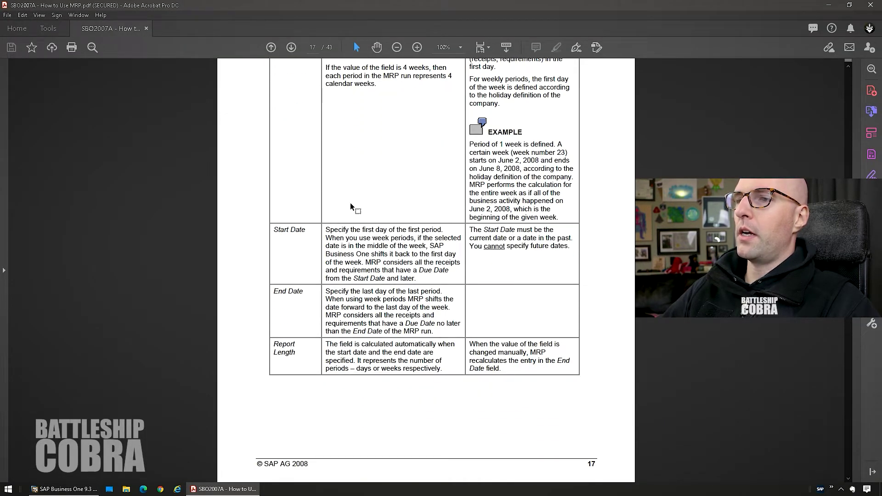
pyautogui.scroll(-4, 317, 189)
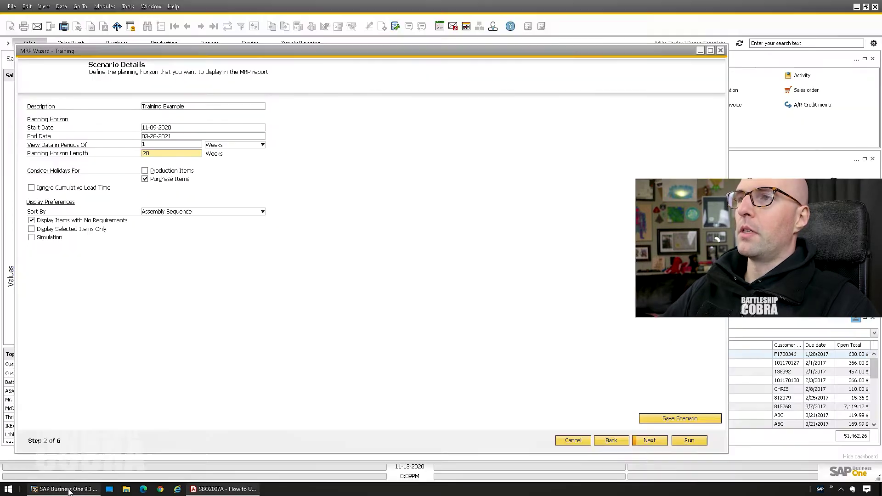
pyautogui.click(65, 488)
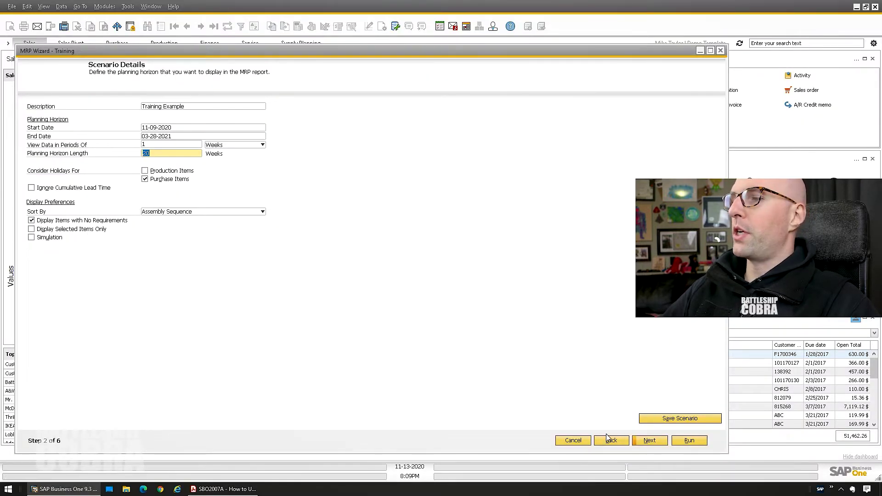
# Move past the Roses item selection to Inventory Data Source and open the guide's matching pages.
pyautogui.click(650, 440)
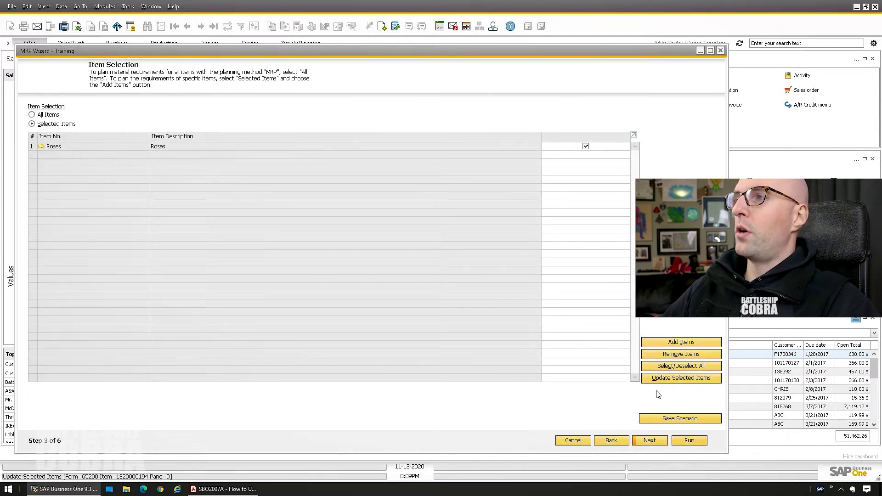
pyautogui.click(650, 440)
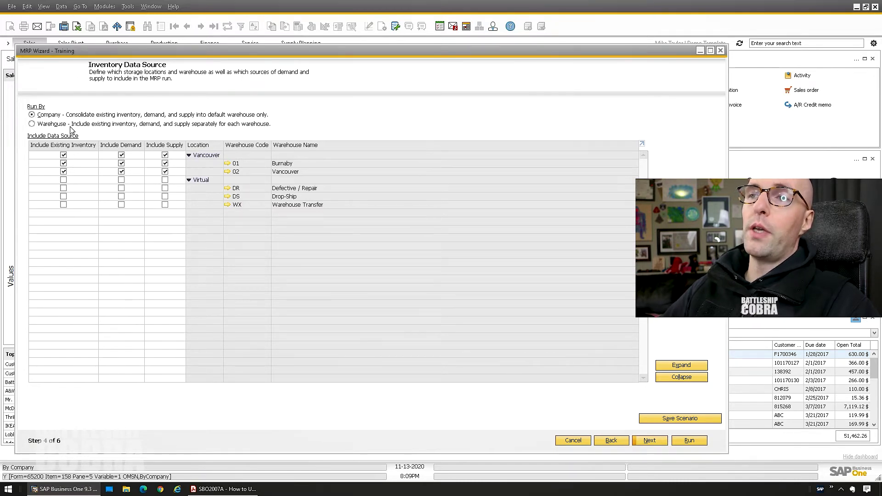
pyautogui.hotkey('alt', 'Tab')
pyautogui.scroll(-10, 280, 253)
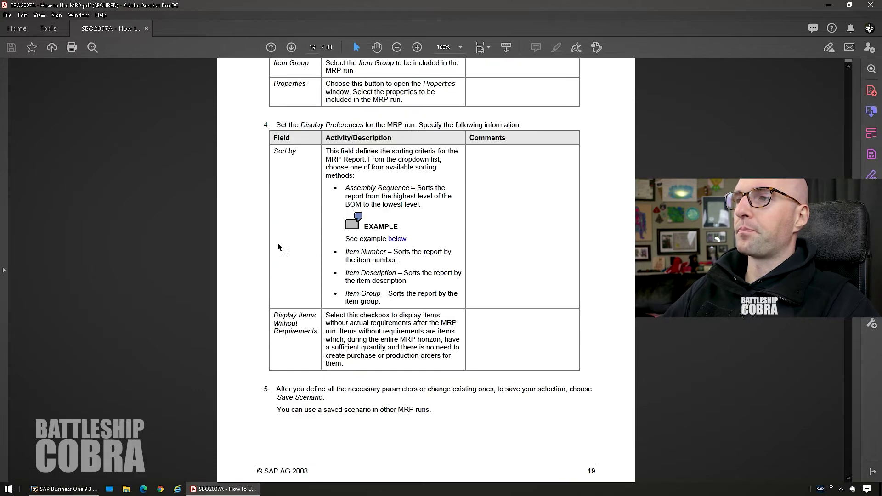
pyautogui.scroll(-12, 278, 248)
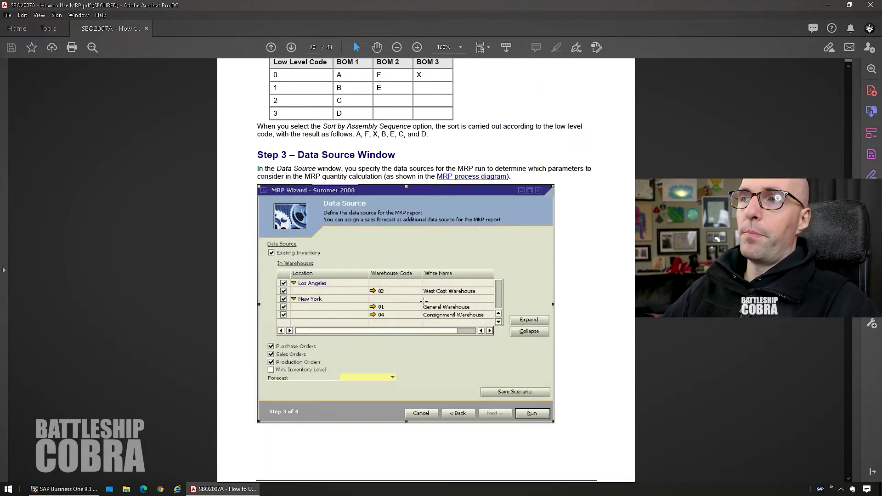
pyautogui.scroll(-8, 370, 327)
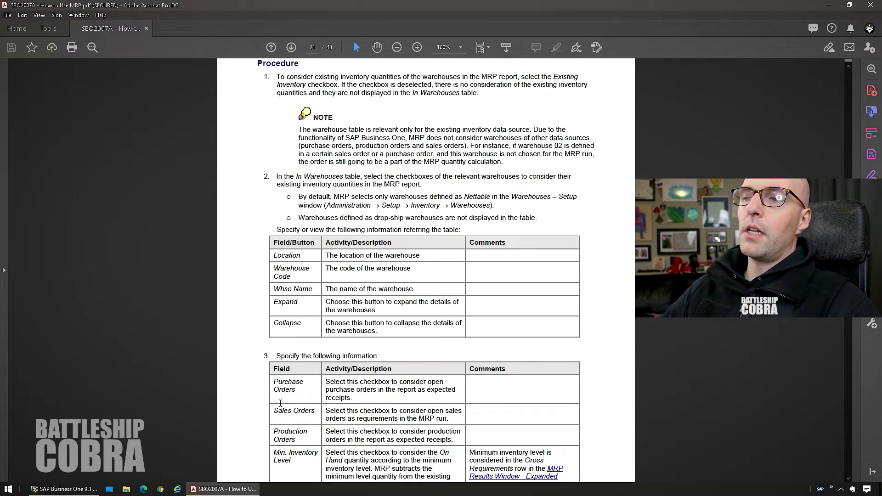
# Finish reading guide pages 19–22, then advance to Documents Data Source with Purchase and Sales Orders.
pyautogui.scroll(-4, 309, 184)
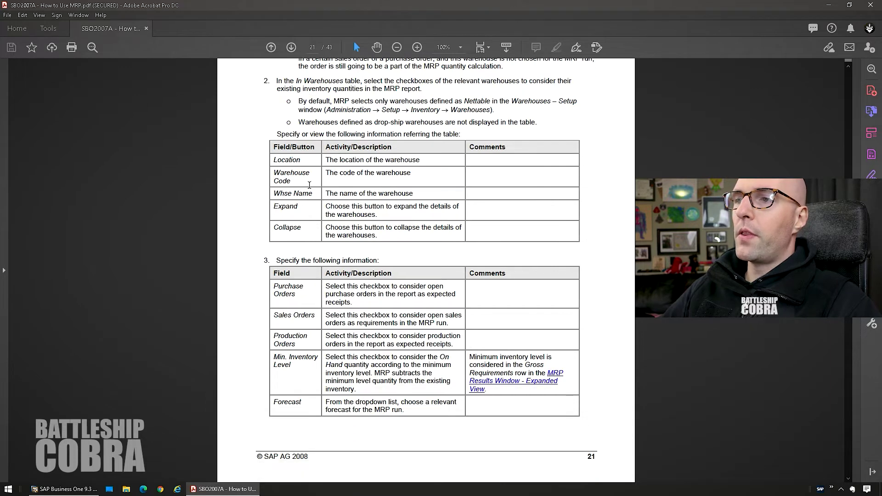
pyautogui.scroll(-3, 316, 213)
pyautogui.scroll(-1, 377, 221)
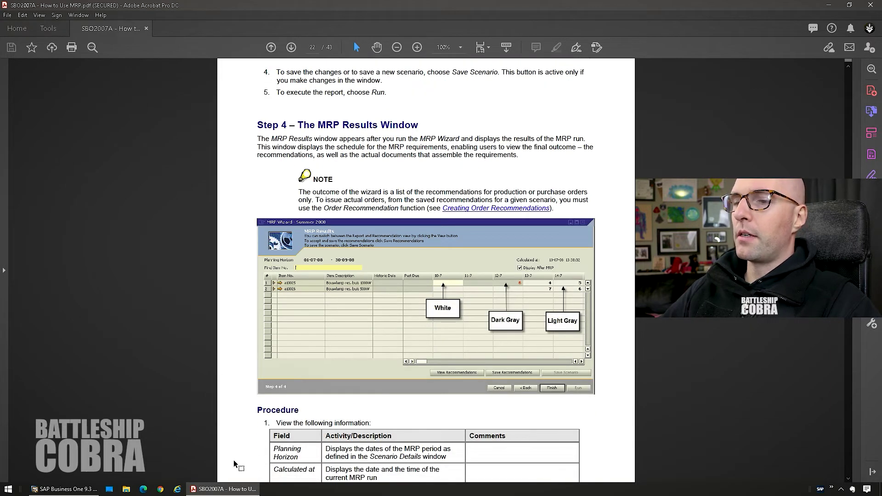
pyautogui.click(64, 489)
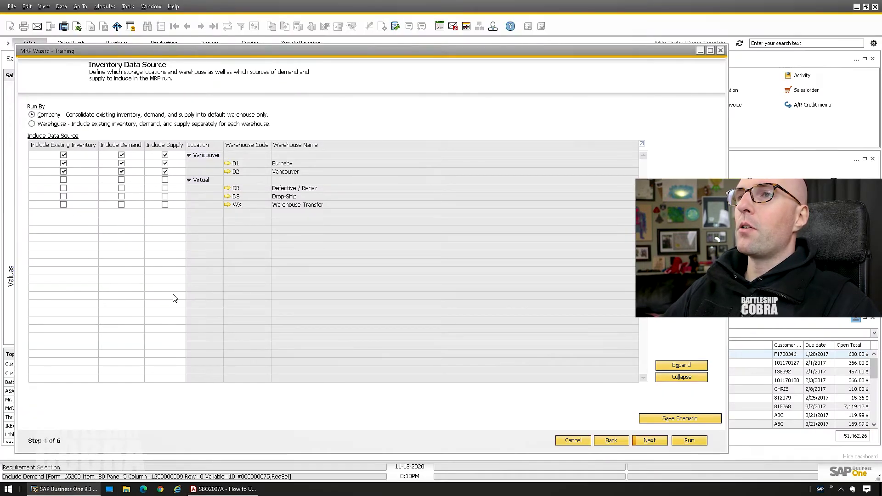
pyautogui.click(650, 441)
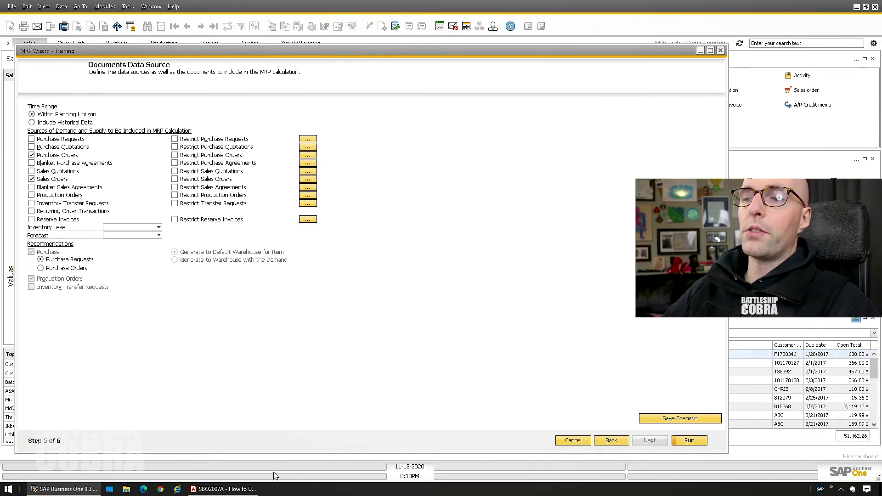
# Recheck the guide, then run the scenario, giving Roses needs of 20 in week 47 and 100 in week 49.
pyautogui.click(223, 489)
pyautogui.scroll(10, 383, 271)
pyautogui.scroll(5, 382, 271)
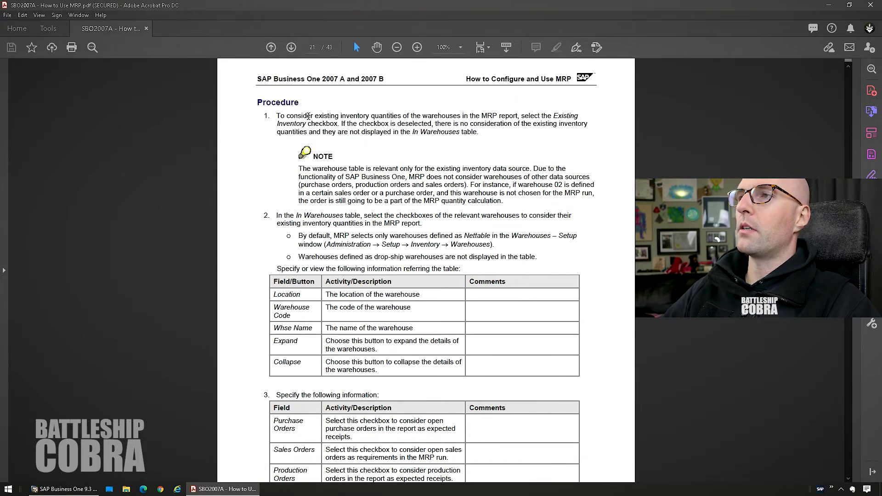
pyautogui.scroll(15, 322, 138)
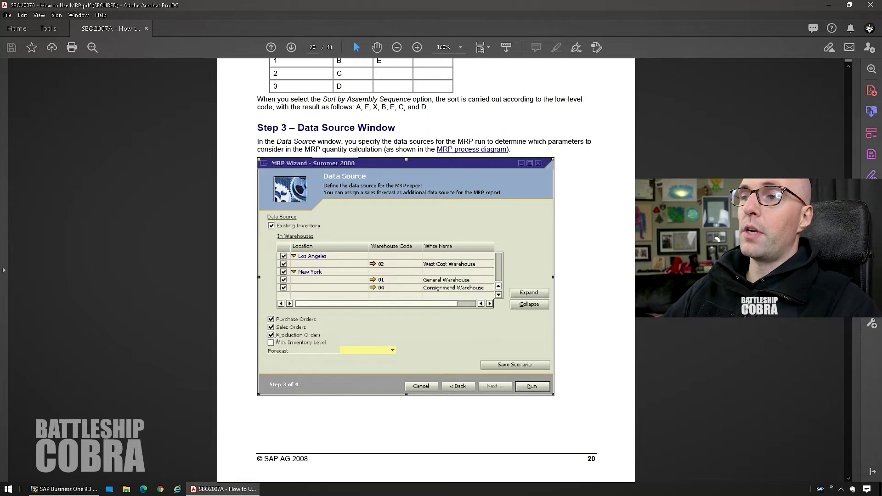
pyautogui.scroll(-1, 280, 341)
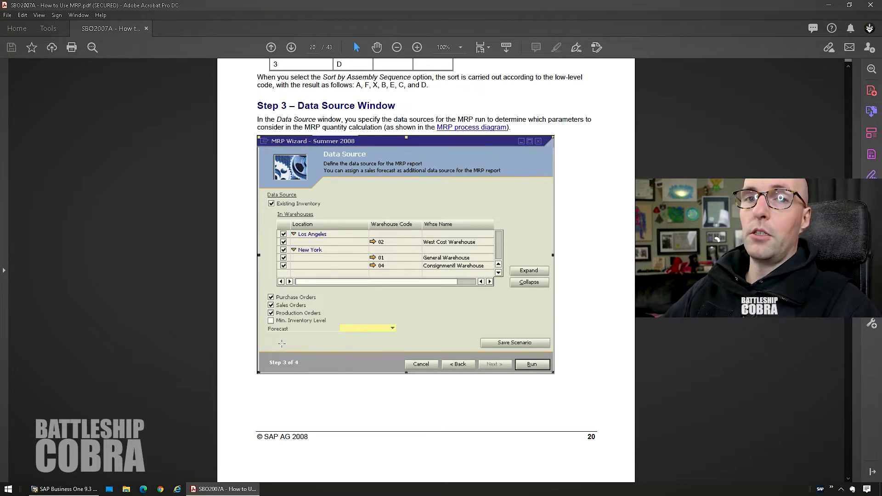
pyautogui.scroll(-10, 280, 341)
pyautogui.scroll(-15, 282, 343)
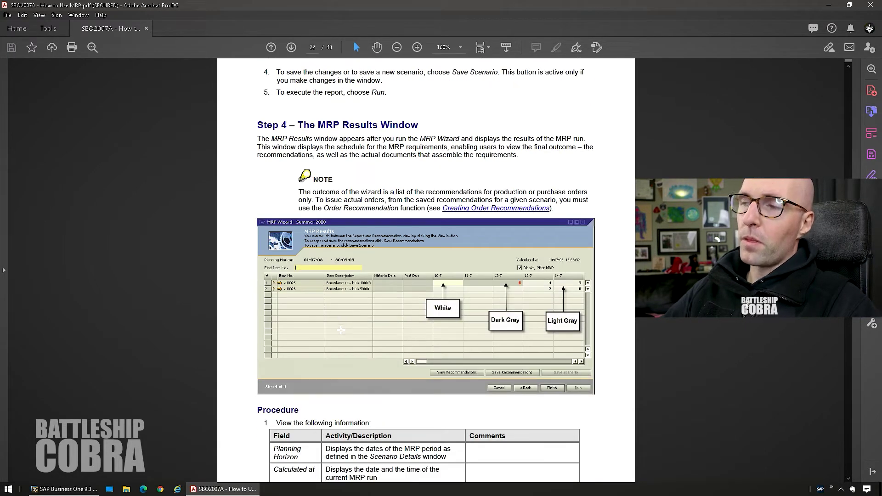
pyautogui.scroll(-1, 341, 328)
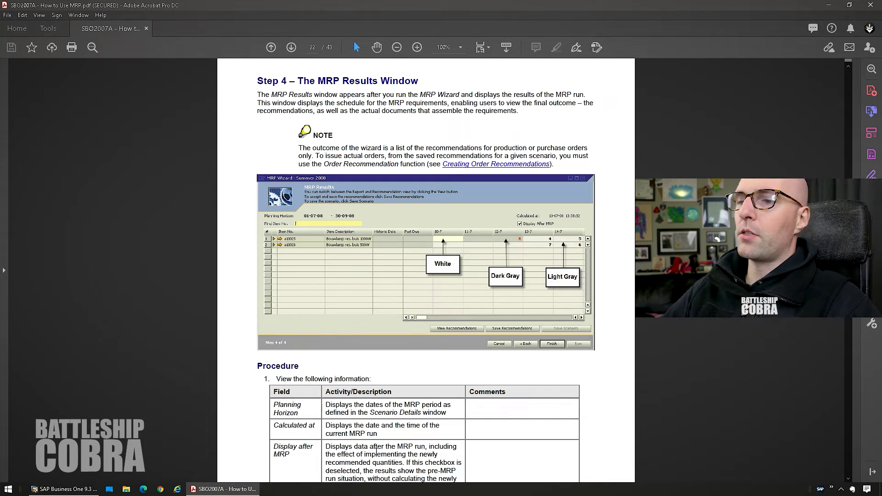
pyautogui.click(82, 488)
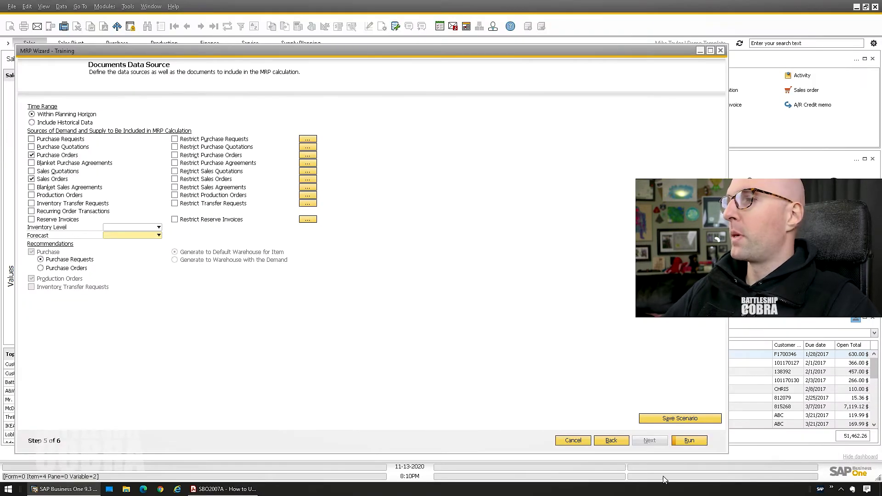
pyautogui.click(687, 441)
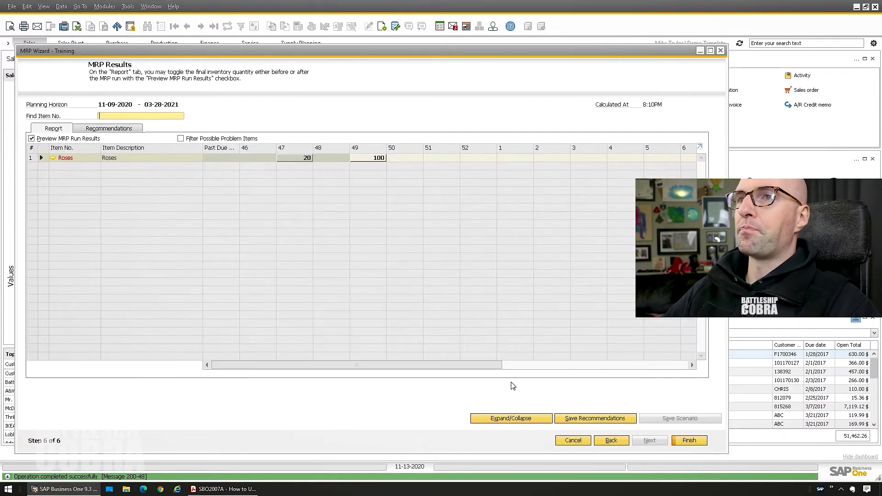
# Expand Roses into Initial Inventory, Supply, Demand and Final Inventory rows, then bring back guide page 22.
pyautogui.click(42, 158)
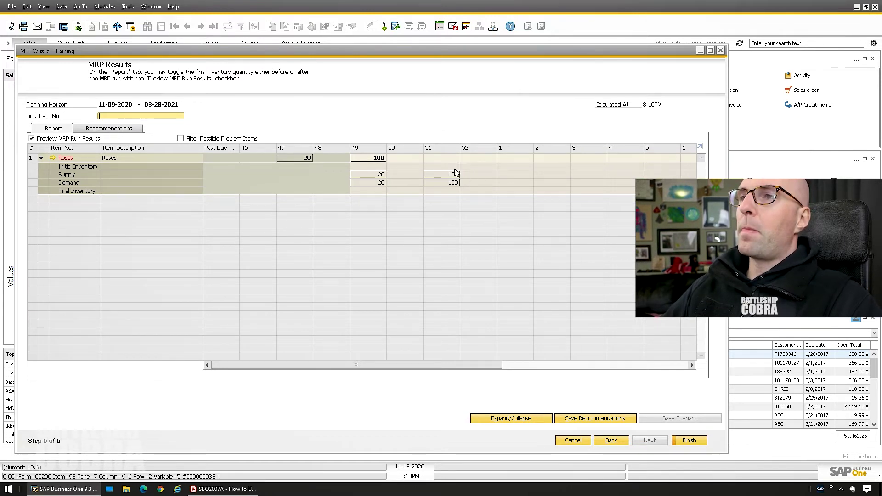
pyautogui.click(41, 158)
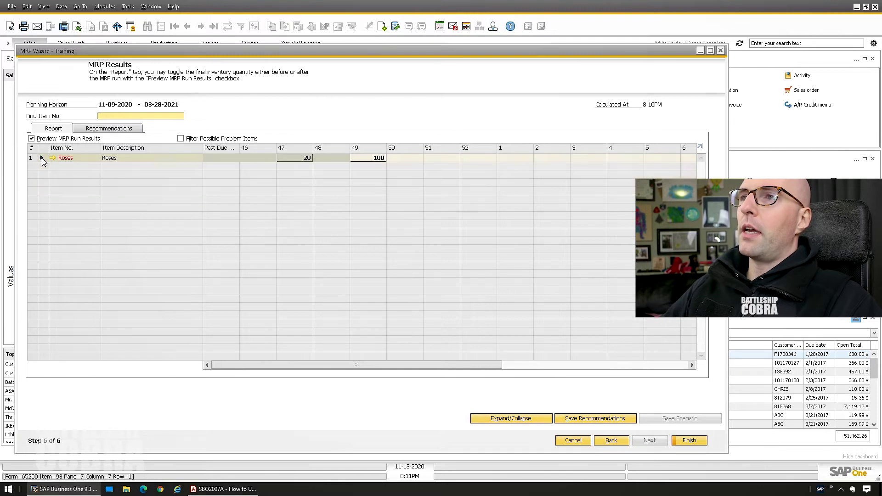
pyautogui.click(42, 158)
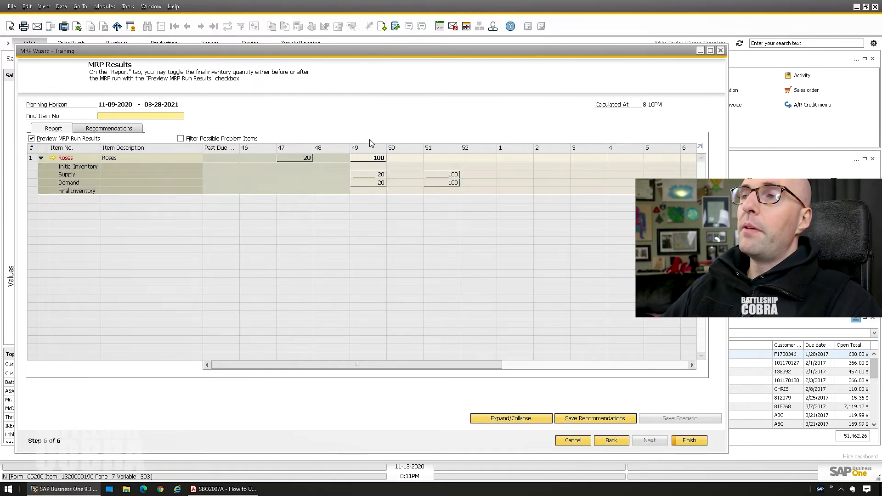
pyautogui.click(225, 489)
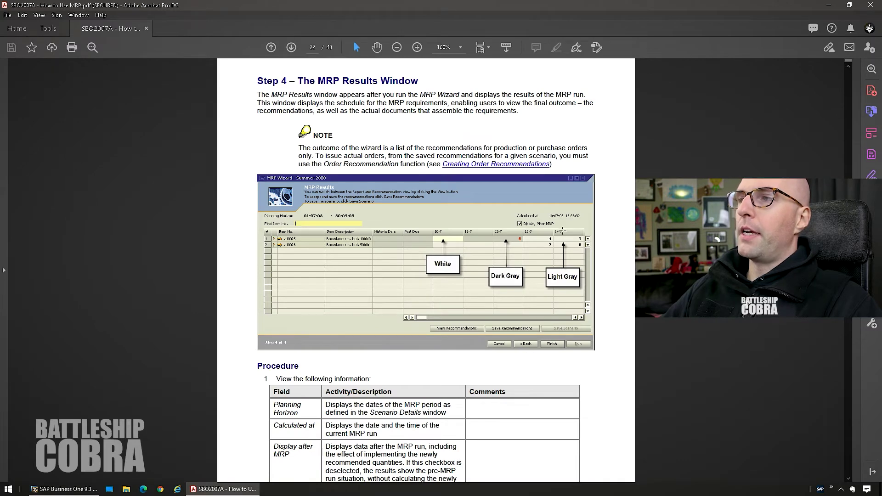
# Scroll the guide from page 22 to page 25's production bill of materials example with MRP Wizard results.
pyautogui.scroll(-15, 563, 230)
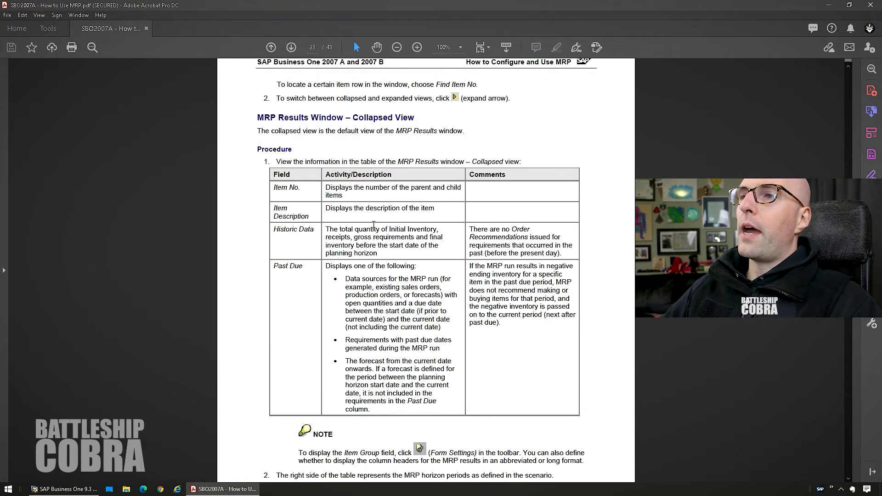
pyautogui.scroll(-6, 457, 185)
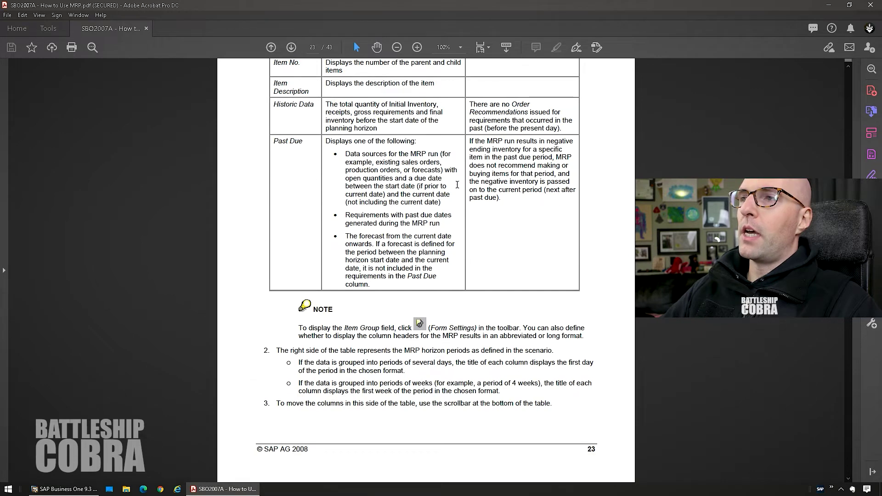
pyautogui.scroll(-20, 457, 184)
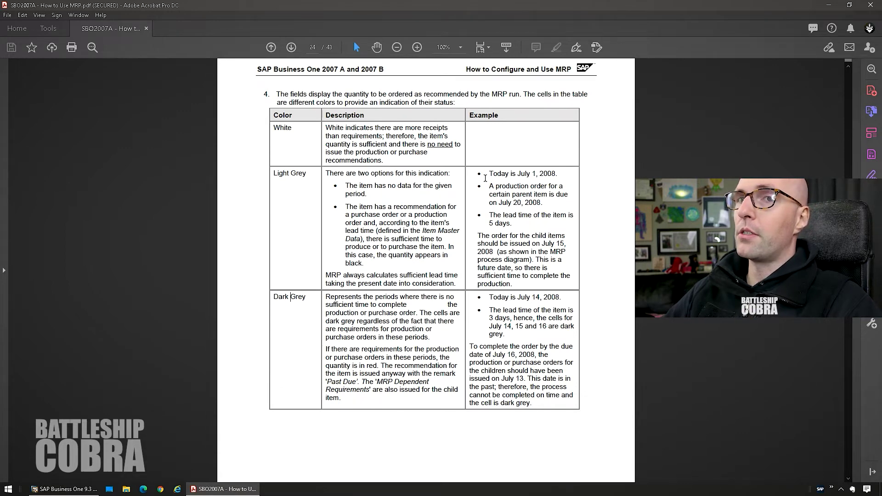
pyautogui.scroll(-1, 290, 110)
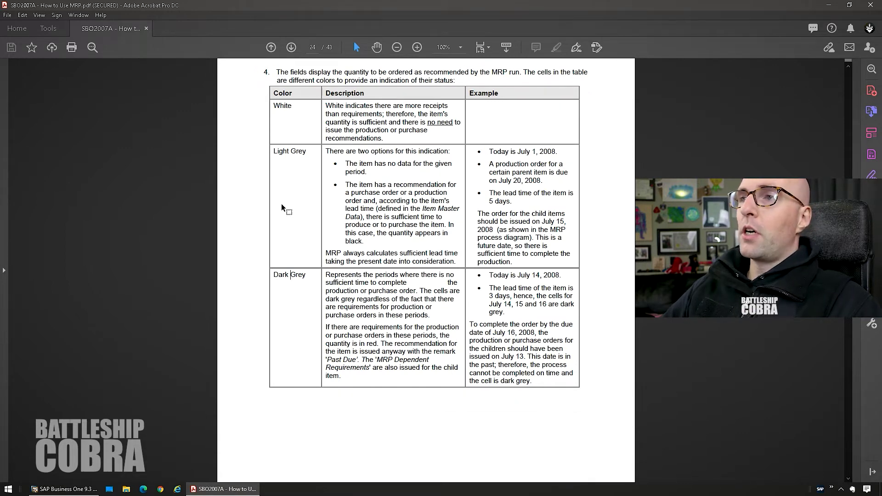
pyautogui.scroll(-1, 360, 231)
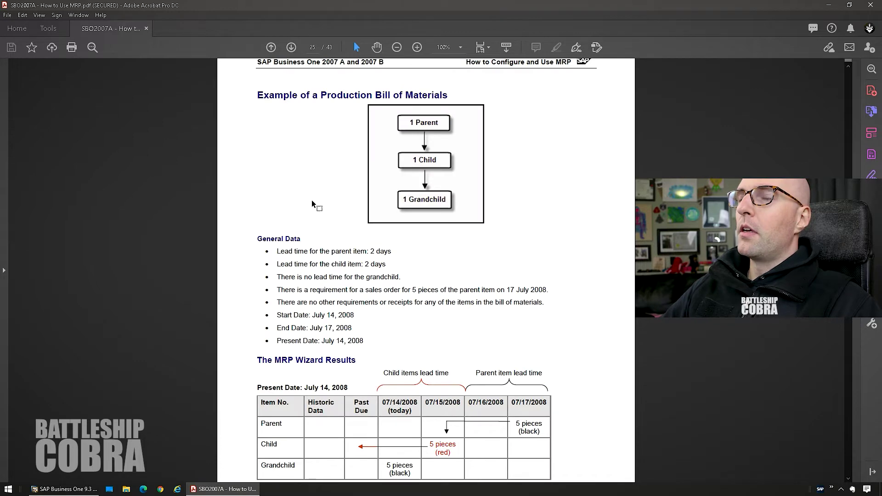
# Read down the MRP guide toward page 29's pegging information section.
pyautogui.scroll(1, 322, 207)
pyautogui.scroll(-1, 340, 150)
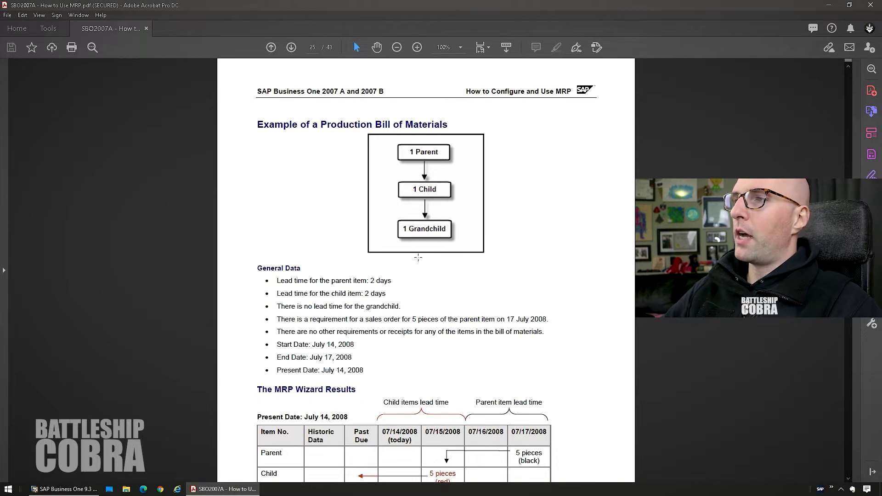
pyautogui.scroll(-4, 324, 233)
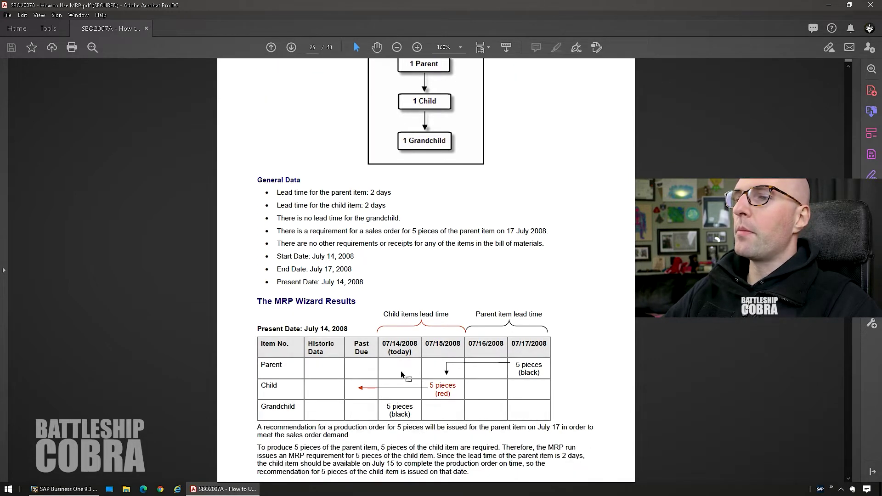
pyautogui.scroll(-20, 356, 321)
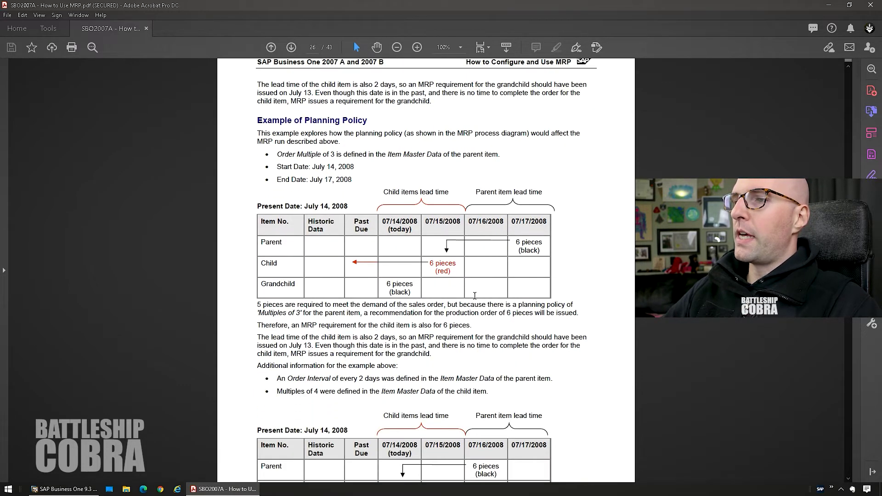
pyautogui.scroll(-20, 396, 320)
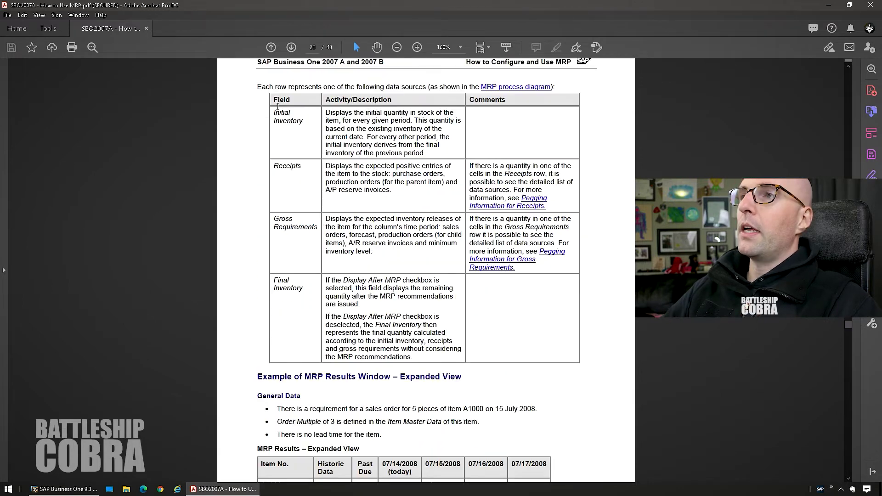
pyautogui.scroll(-6, 389, 208)
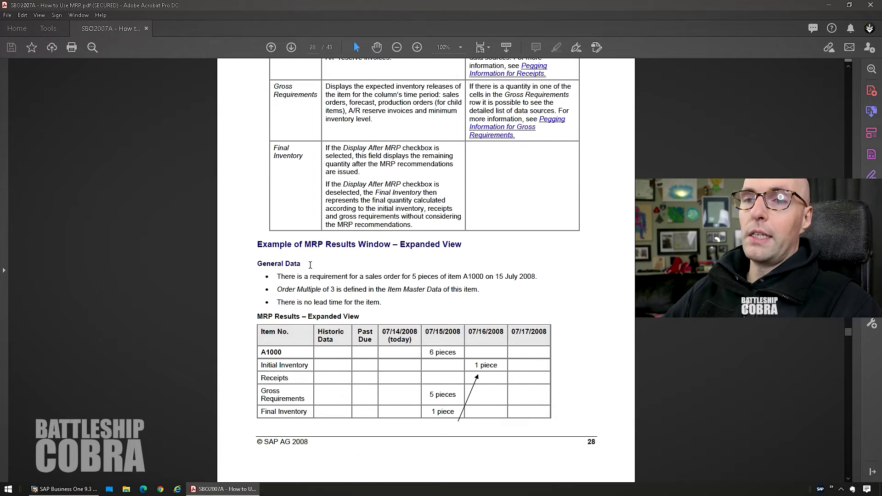
pyautogui.scroll(-20, 484, 327)
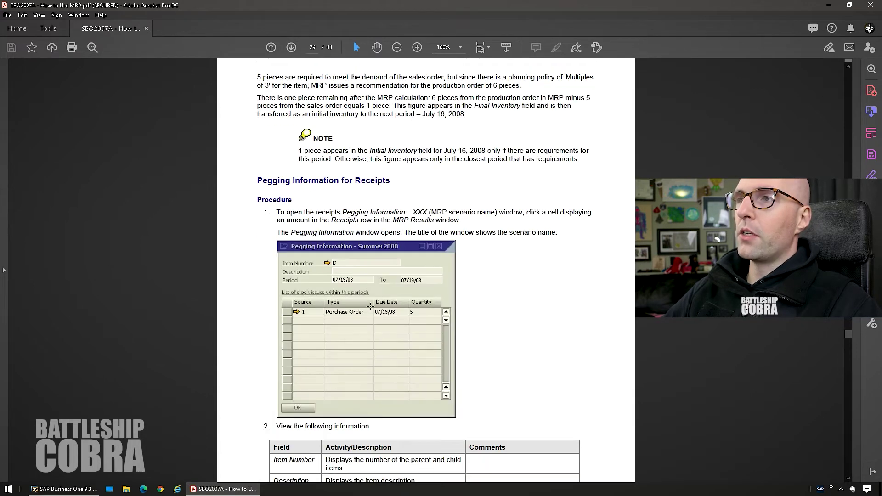
# In SAP, open the pegging details for the 20 Roses in week 47.
pyautogui.scroll(-3, 370, 306)
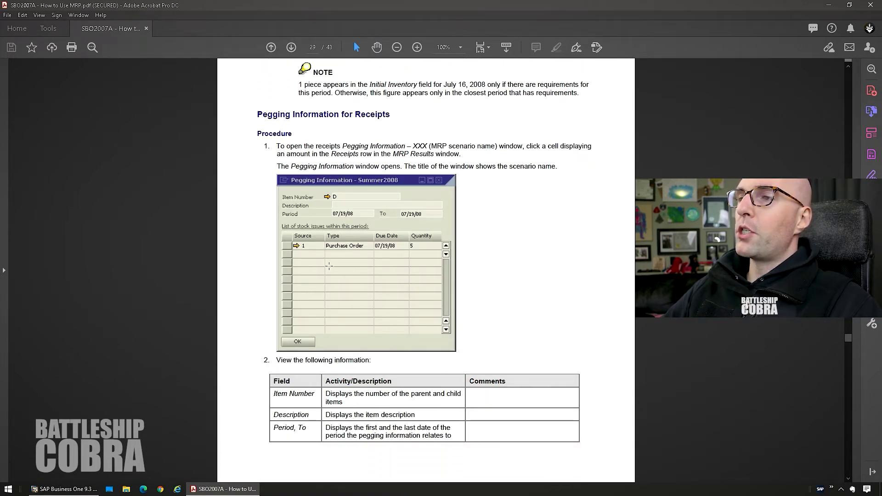
pyautogui.click(65, 489)
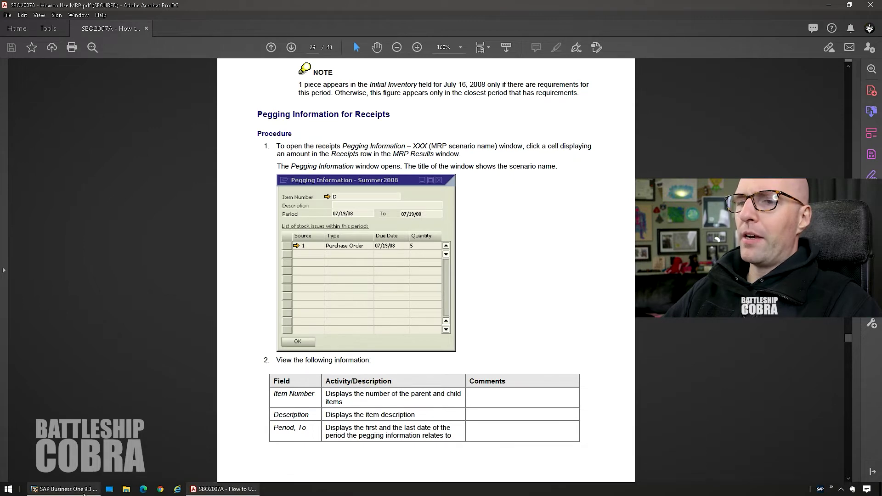
pyautogui.doubleClick(307, 157)
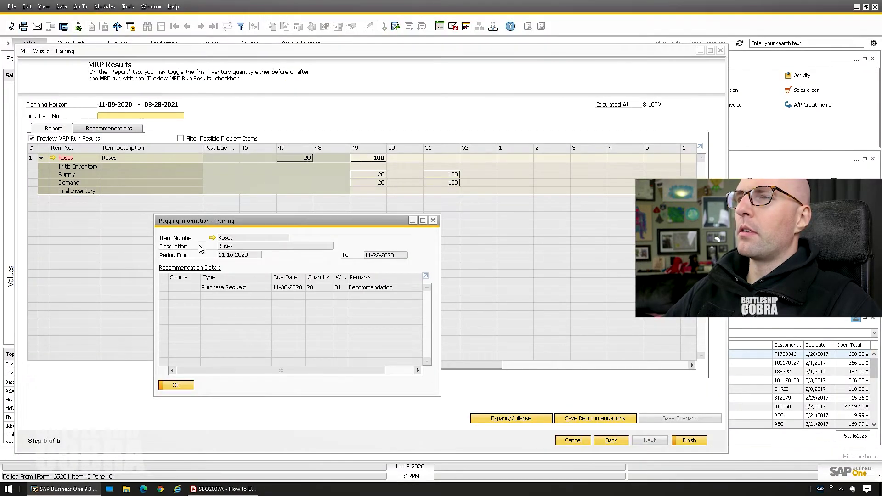
# Trace the pegging sources of the week-51 Roses supply and demand.
pyautogui.click(178, 387)
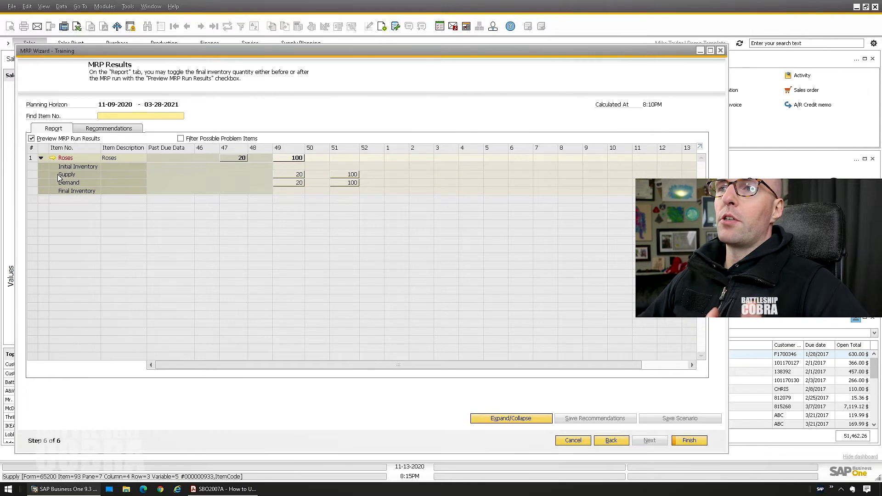
pyautogui.doubleClick(347, 175)
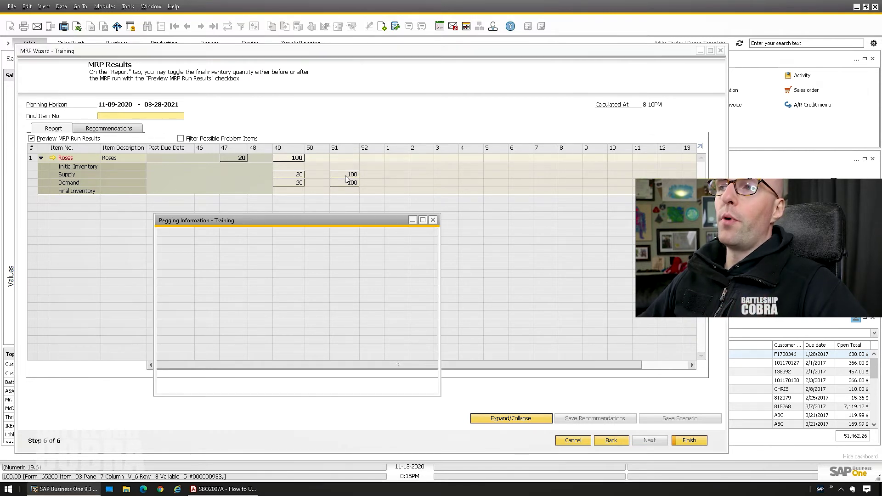
pyautogui.click(433, 220)
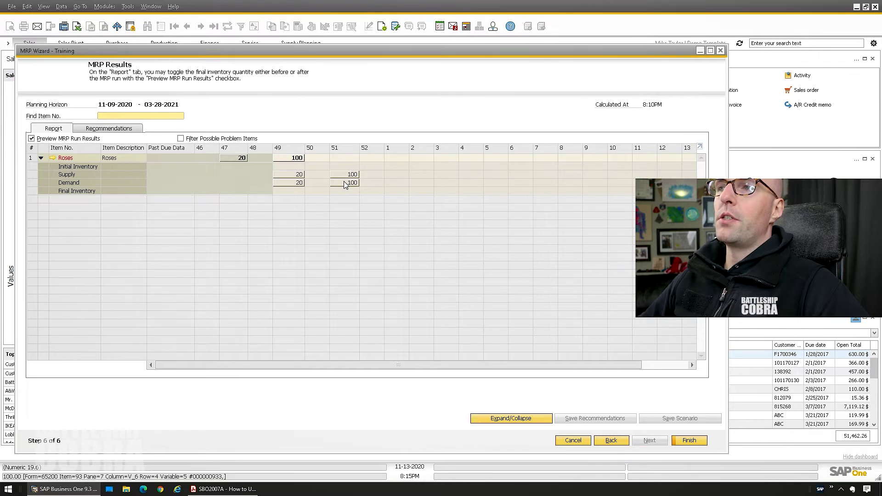
pyautogui.doubleClick(346, 183)
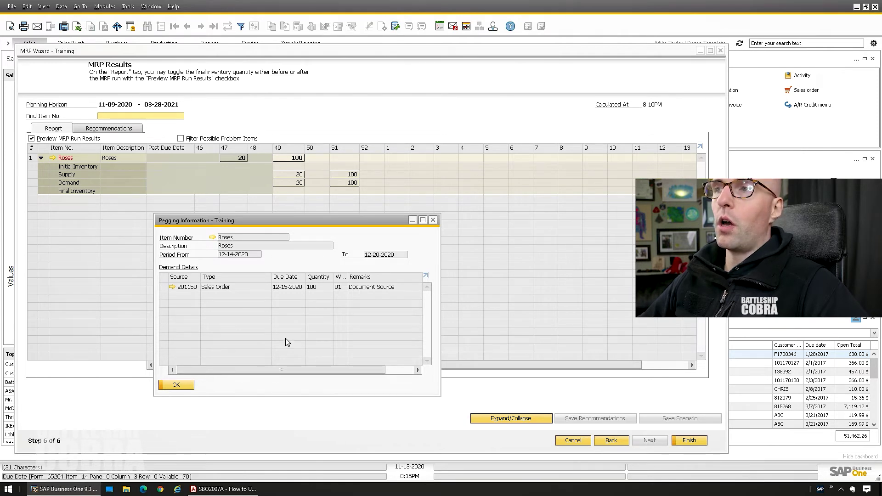
# Review the two Roses purchase request recommendations and finish the MRP Wizard.
pyautogui.click(186, 385)
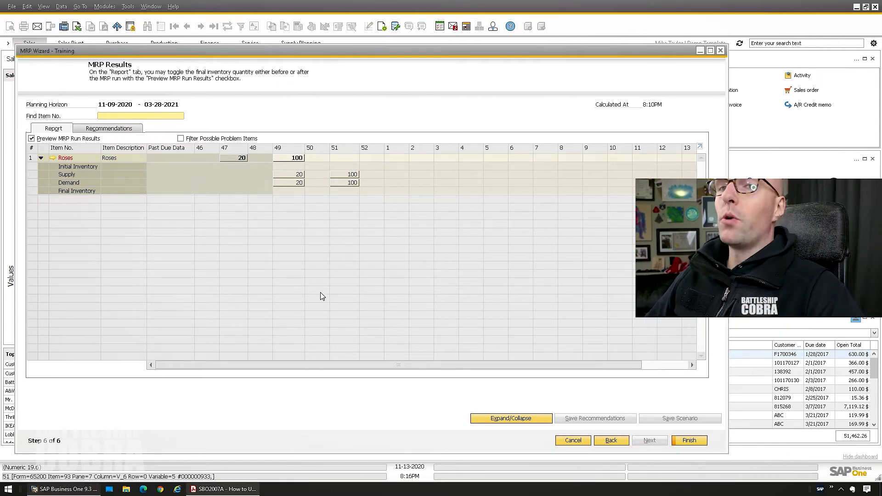
pyautogui.click(109, 129)
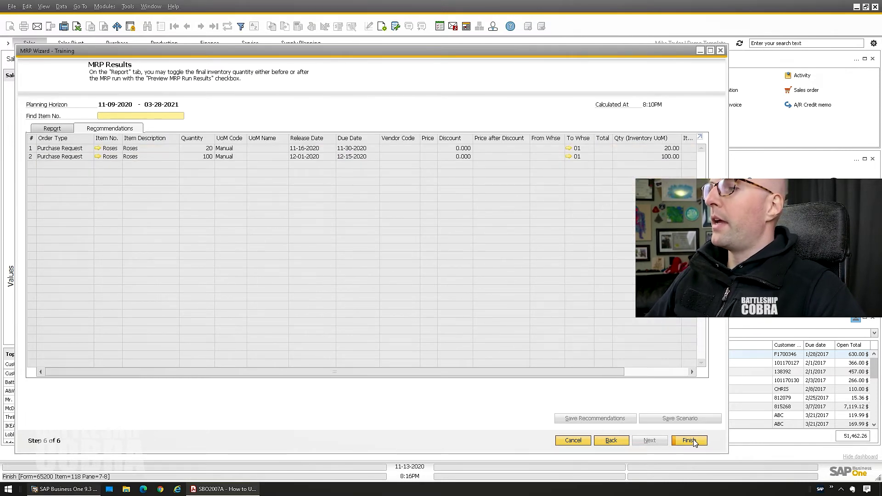
pyautogui.click(689, 441)
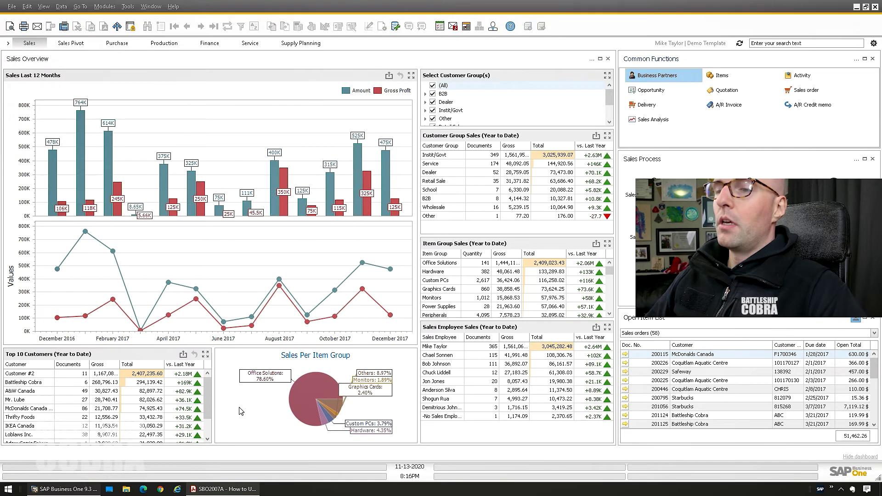
# Read the guide from page 34 to page 38's Order Recommendation form settings, then return to SAP.
pyautogui.click(223, 489)
pyautogui.scroll(-10, 363, 193)
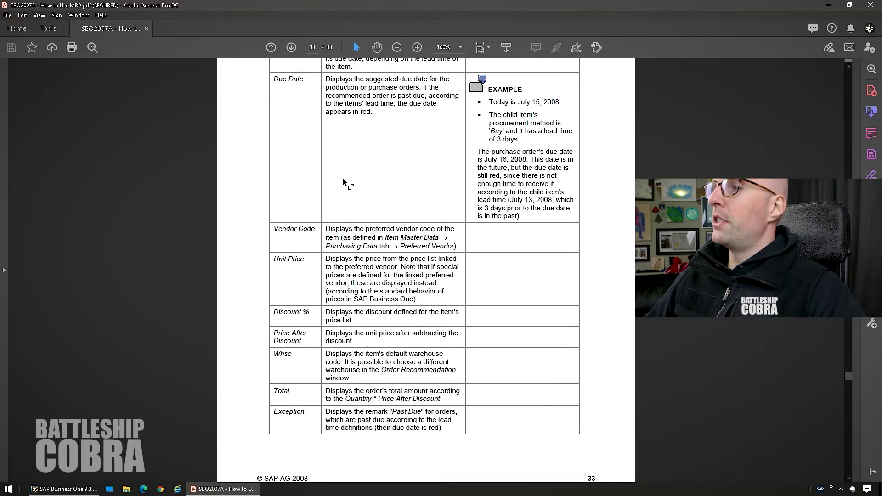
pyautogui.scroll(-10, 307, 174)
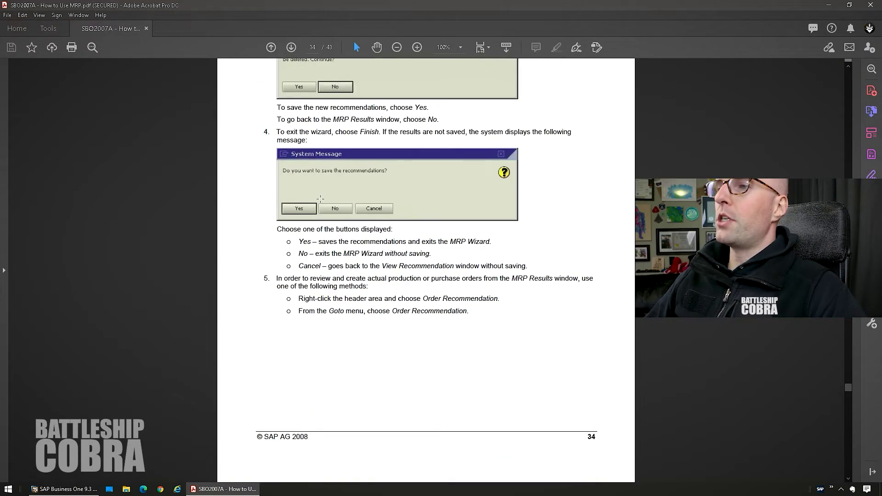
pyautogui.scroll(-1, 324, 130)
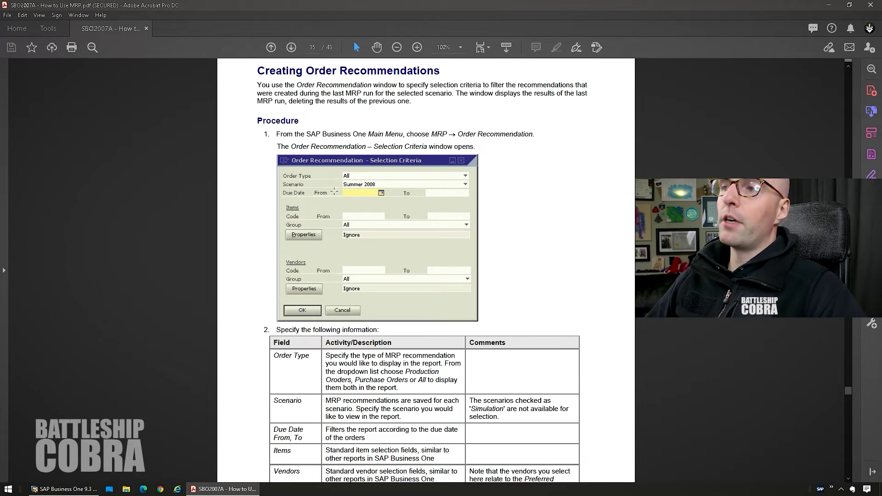
pyautogui.scroll(-2, 319, 152)
pyautogui.scroll(-10, 319, 152)
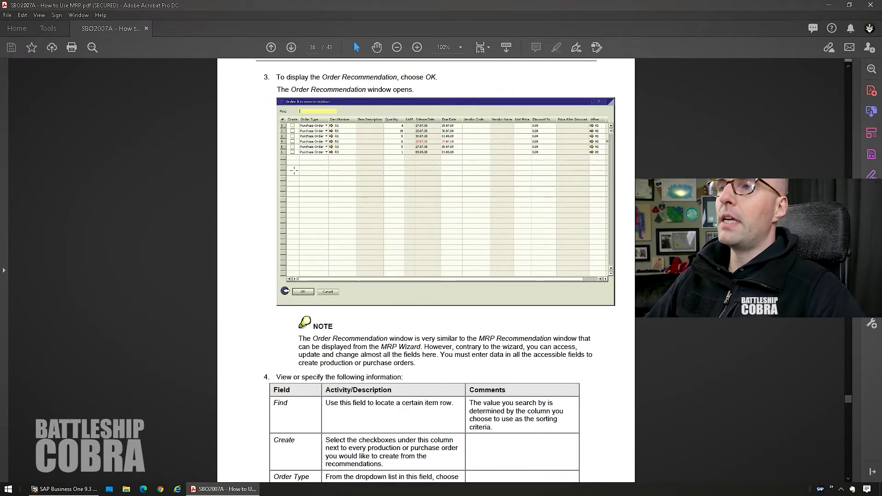
pyautogui.scroll(-12, 368, 327)
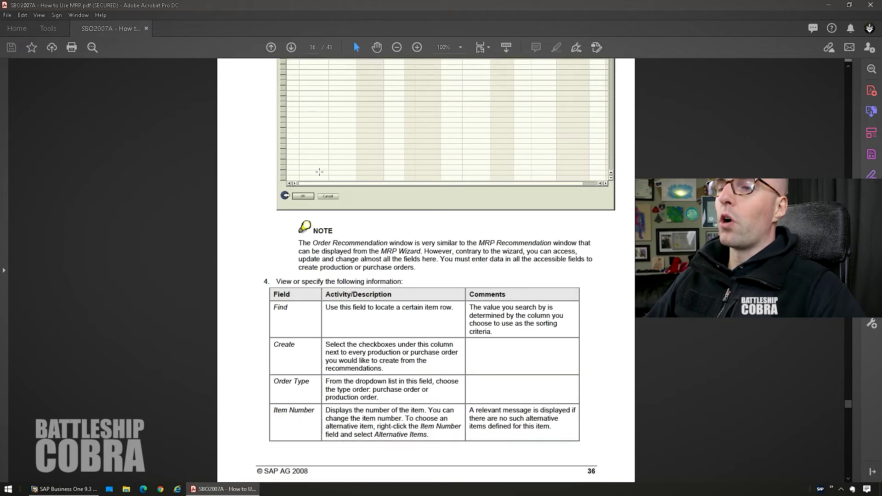
pyautogui.scroll(-10, 318, 169)
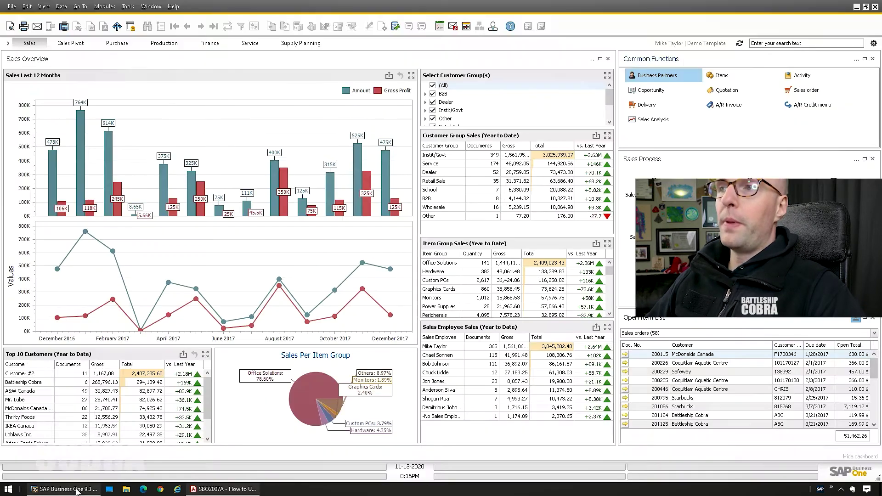
pyautogui.click(77, 490)
# Open MRP Order Recommendation and accept the default selection criteria.
pyautogui.click(104, 6)
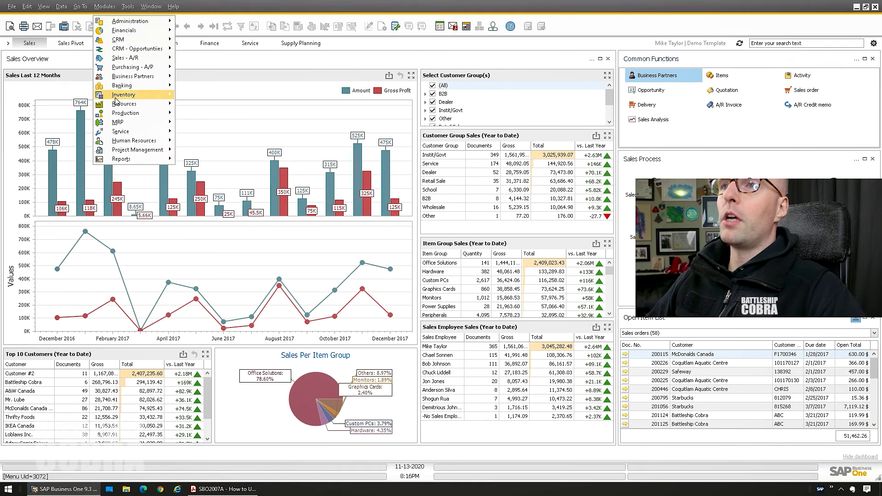
pyautogui.moveTo(119, 122)
pyautogui.click(209, 140)
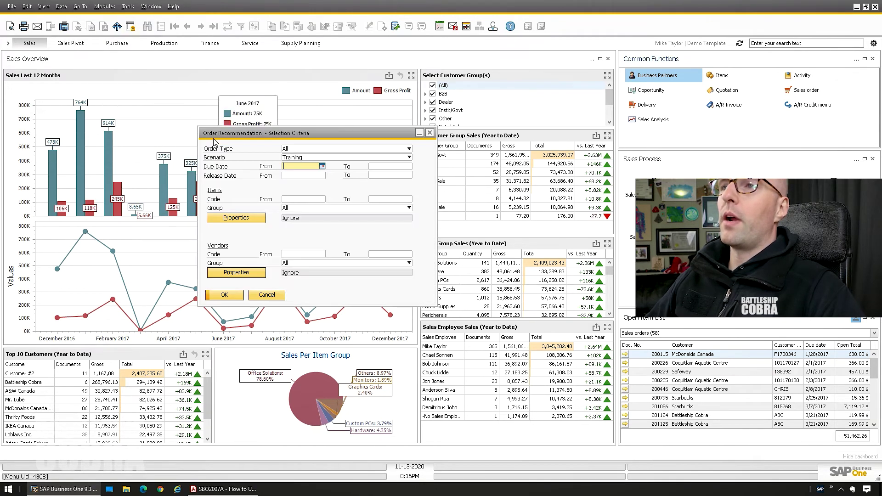
pyautogui.click(225, 294)
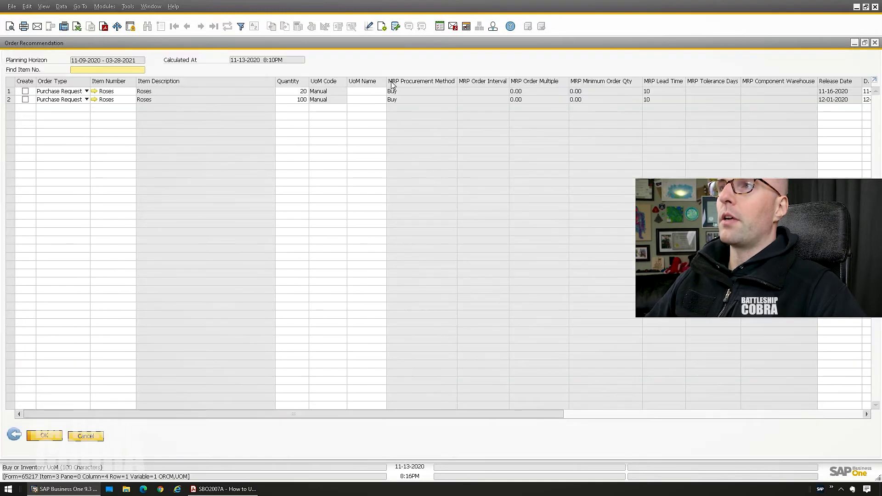
# Review the Form Settings Document consolidation and numbering series options without changing them.
pyautogui.click(382, 27)
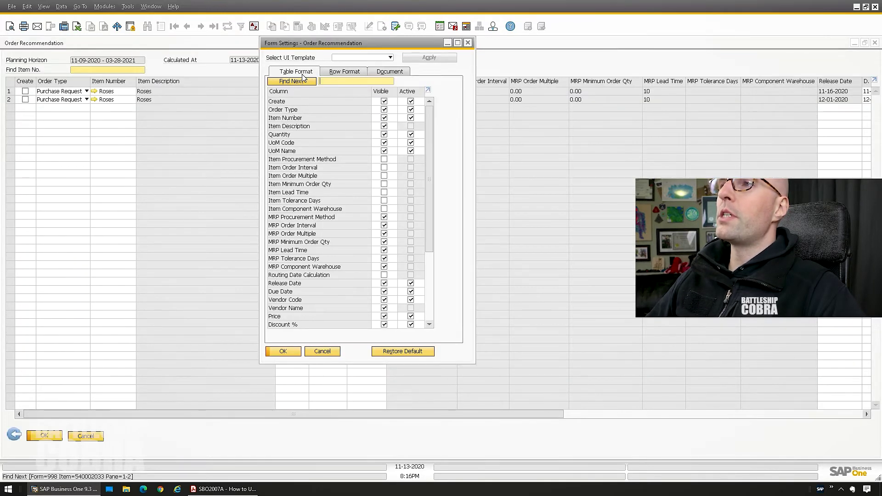
pyautogui.click(376, 73)
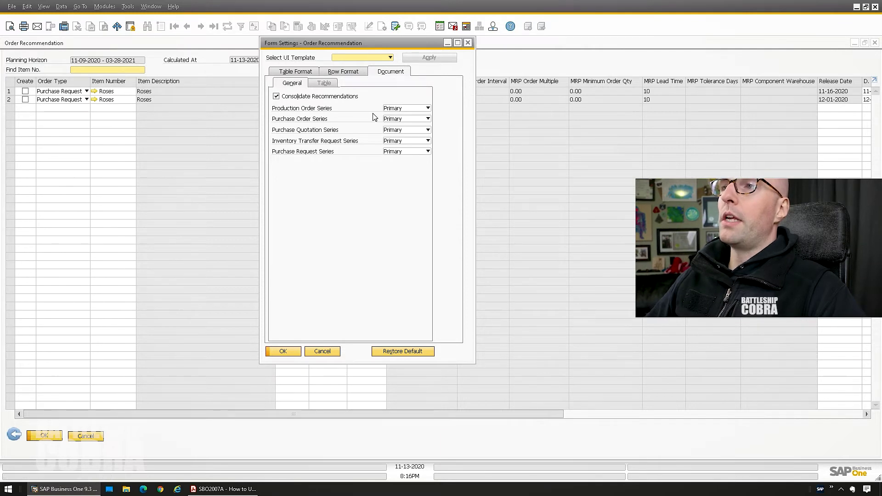
pyautogui.click(394, 109)
pyautogui.press('Escape')
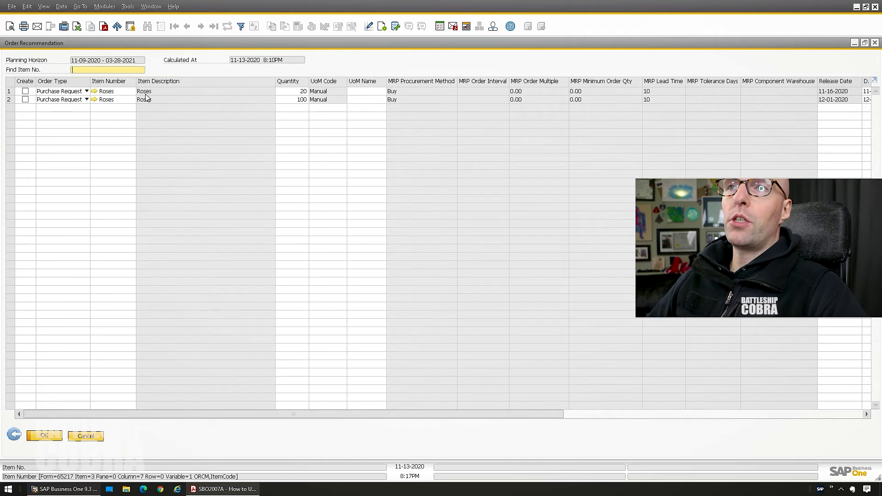
# Mark both Roses recommendations (20 and 100 units) for creation, keeping them as Purchase Requests.
pyautogui.click(25, 91)
pyautogui.click(25, 99)
pyautogui.click(76, 99)
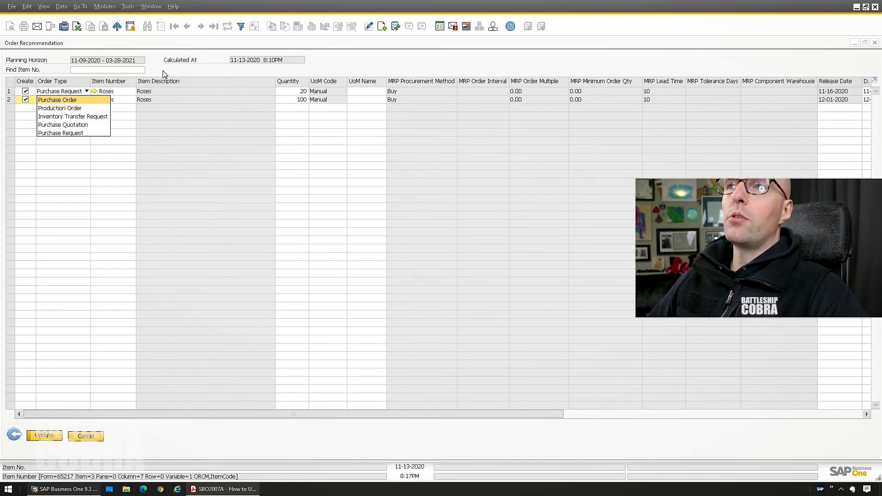
pyautogui.click(64, 94)
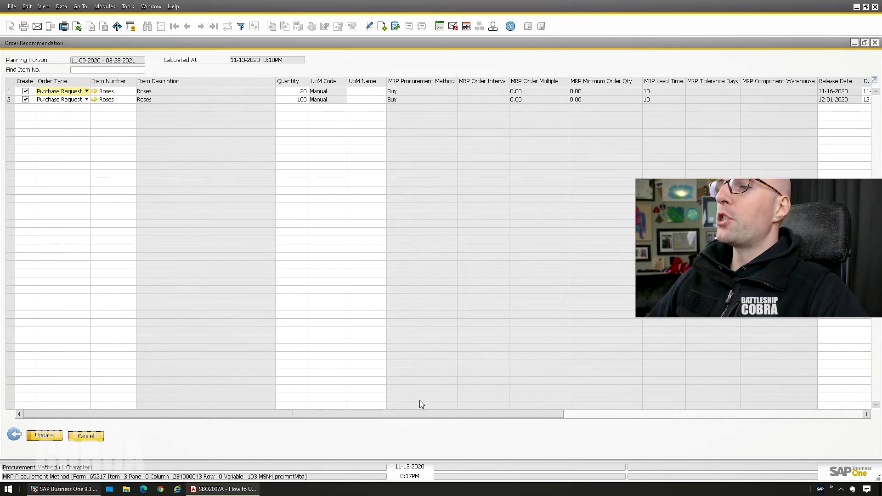
pyautogui.moveTo(443, 412); pyautogui.dragTo(624, 406)
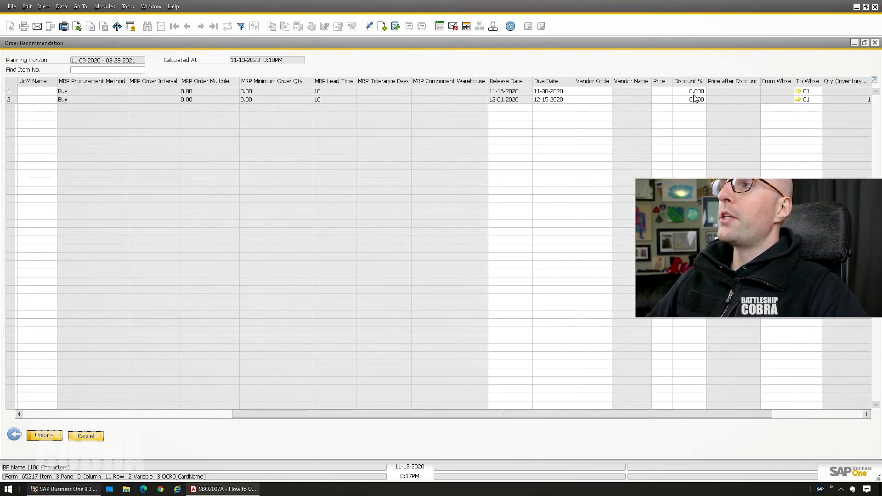
pyautogui.moveTo(548, 417); pyautogui.dragTo(669, 419)
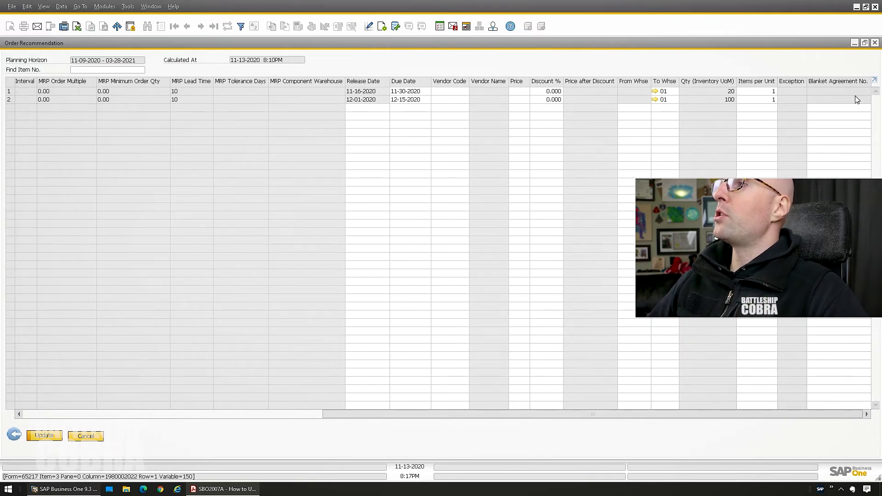
pyautogui.hscroll(-10, 265, 397)
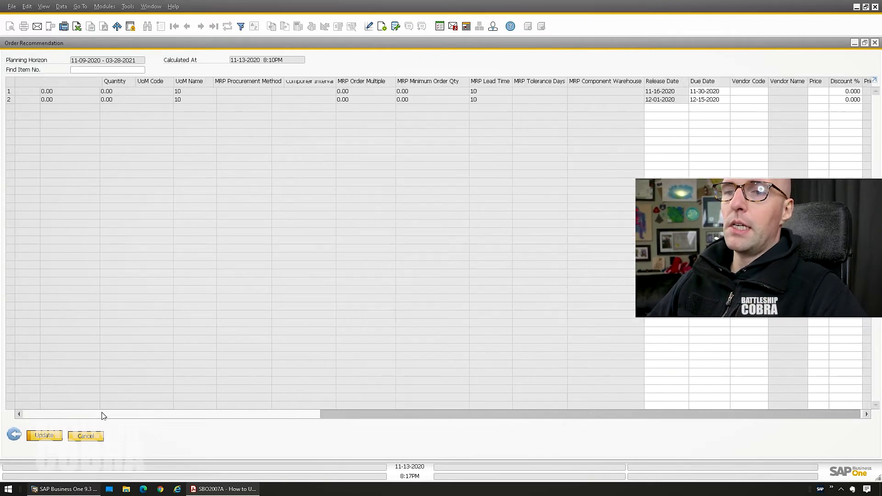
# Read the MRP guide's remaining pages 38–43 through the appendix.
pyautogui.hotkey('alt', 'Tab')
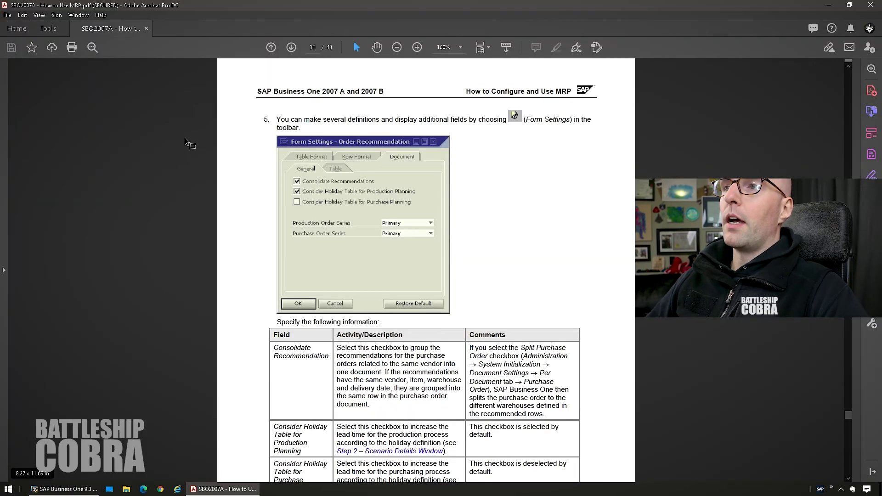
pyautogui.scroll(-3, 355, 211)
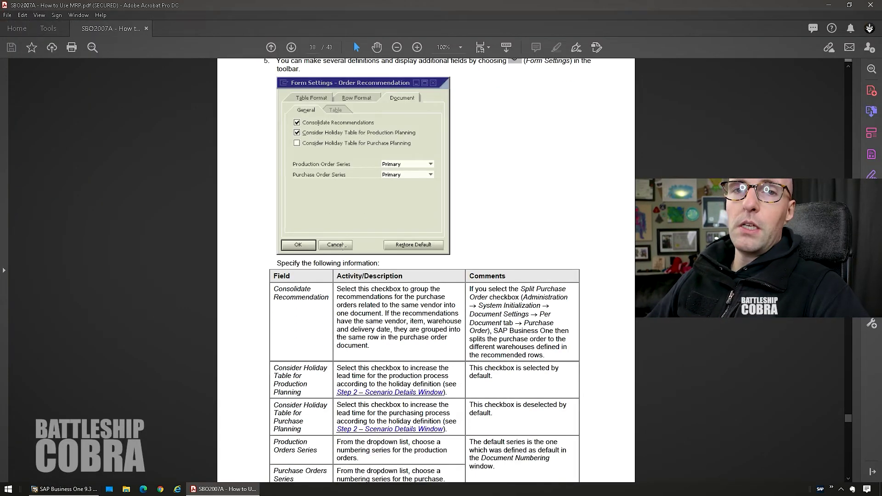
pyautogui.scroll(-3, 354, 229)
pyautogui.scroll(-20, 354, 239)
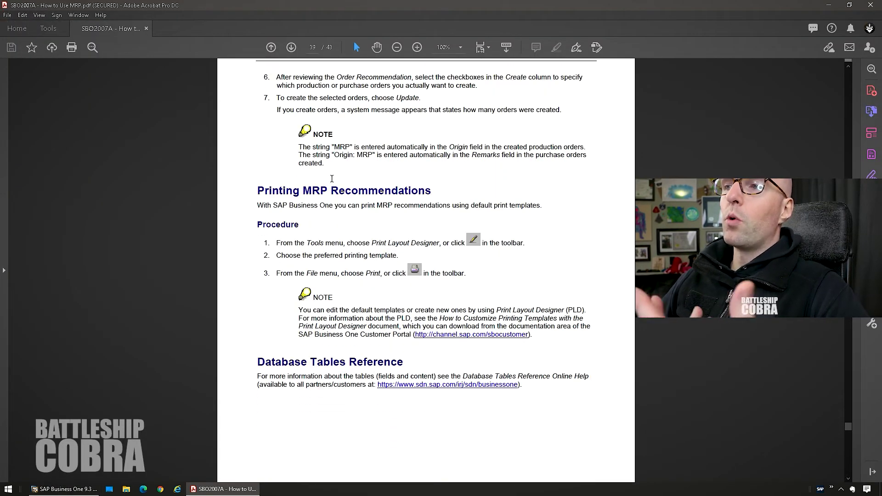
pyautogui.scroll(-5, 366, 202)
pyautogui.scroll(-10, 367, 202)
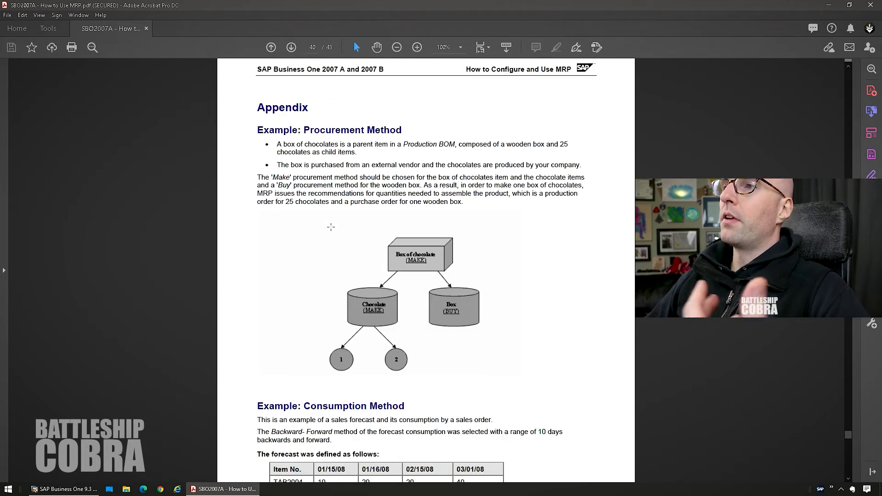
pyautogui.scroll(-2, 342, 155)
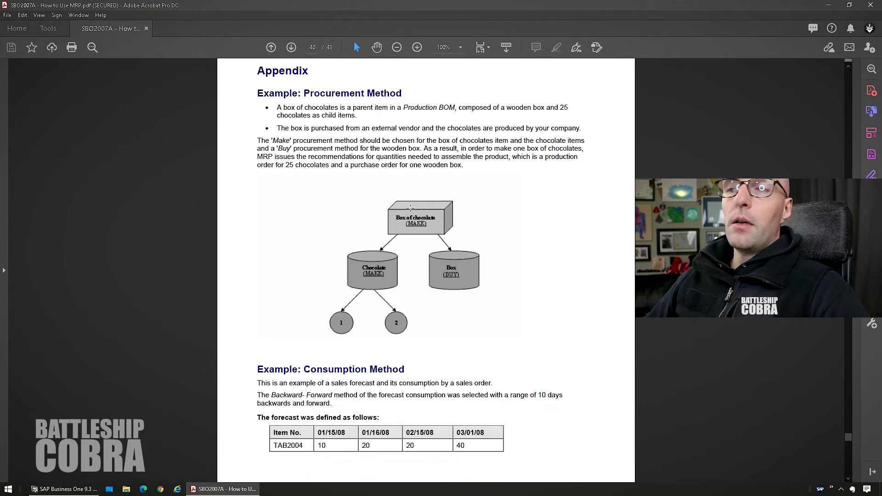
pyautogui.scroll(-2, 410, 207)
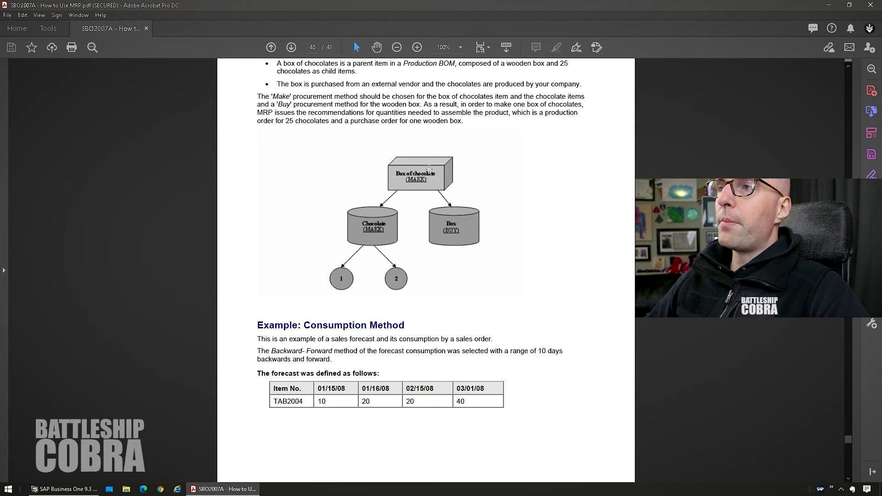
# Settle on page 42's Maximum Cumulative Lead Time example.
pyautogui.scroll(2, 452, 163)
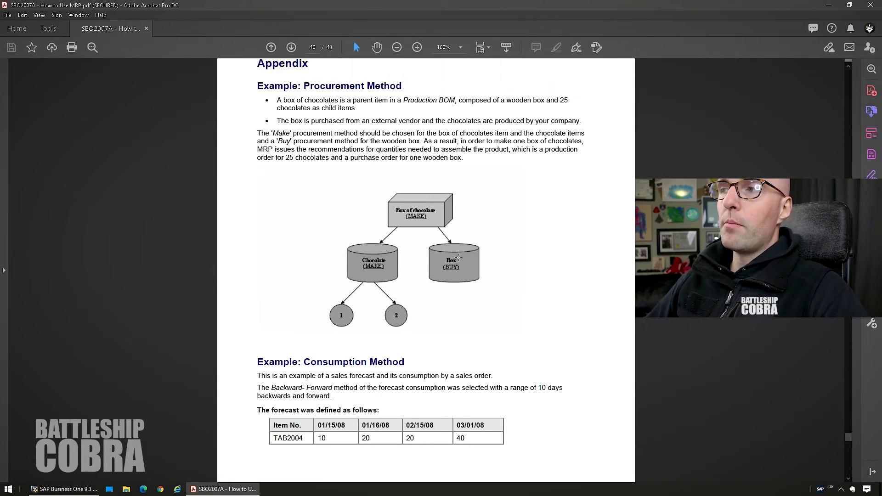
pyautogui.scroll(-15, 441, 275)
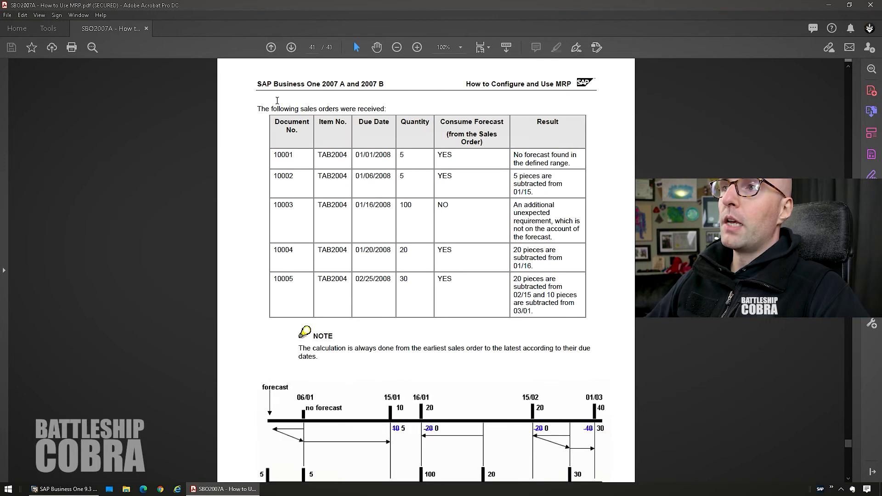
pyautogui.scroll(-4, 365, 352)
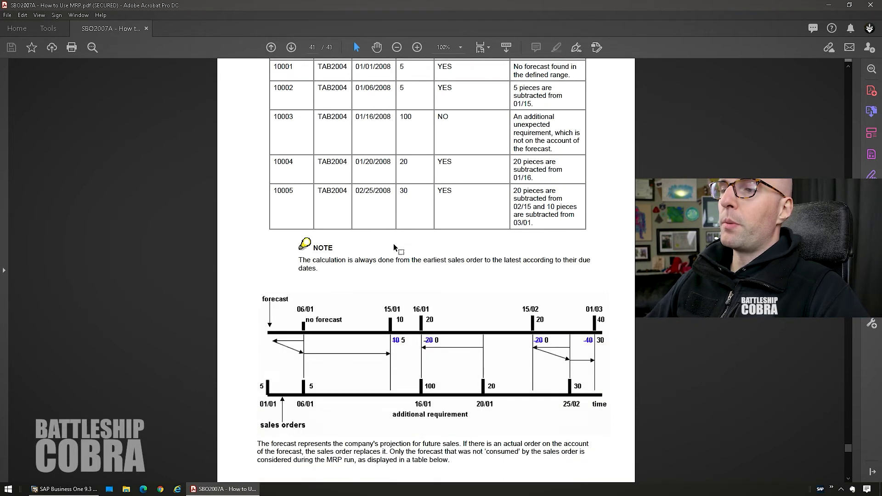
pyautogui.scroll(-1, 365, 352)
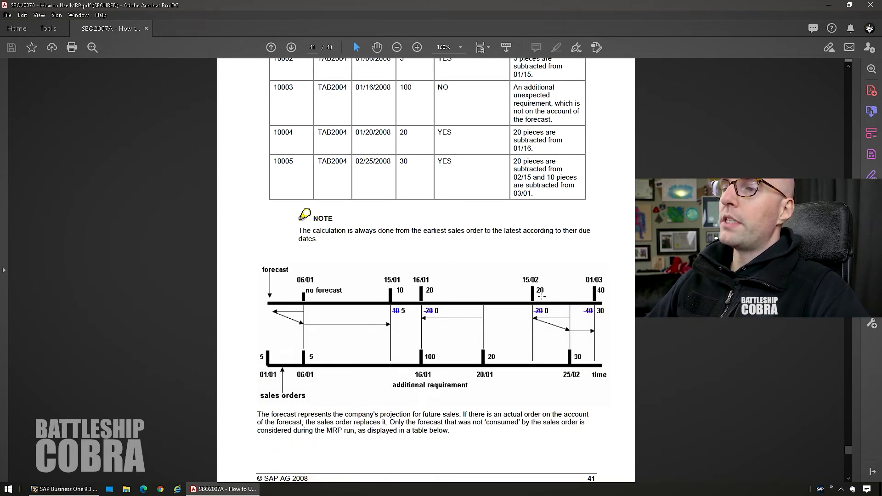
pyautogui.scroll(-18, 378, 306)
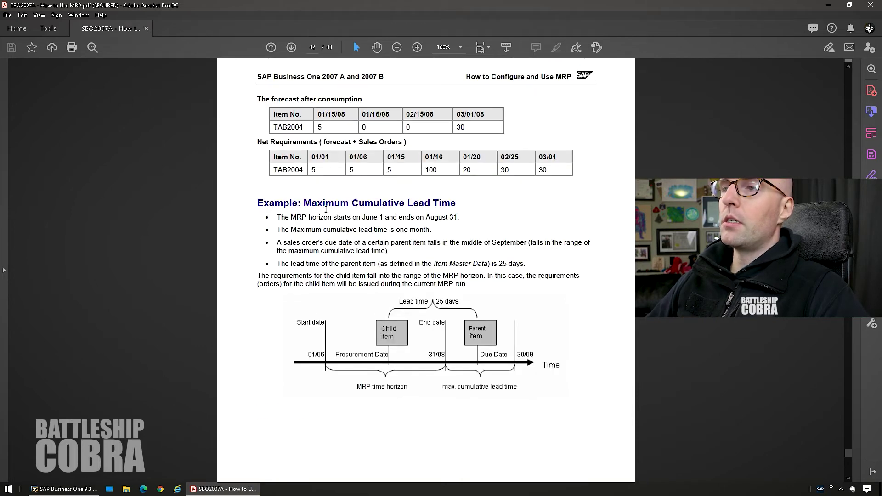
pyautogui.scroll(-12, 326, 209)
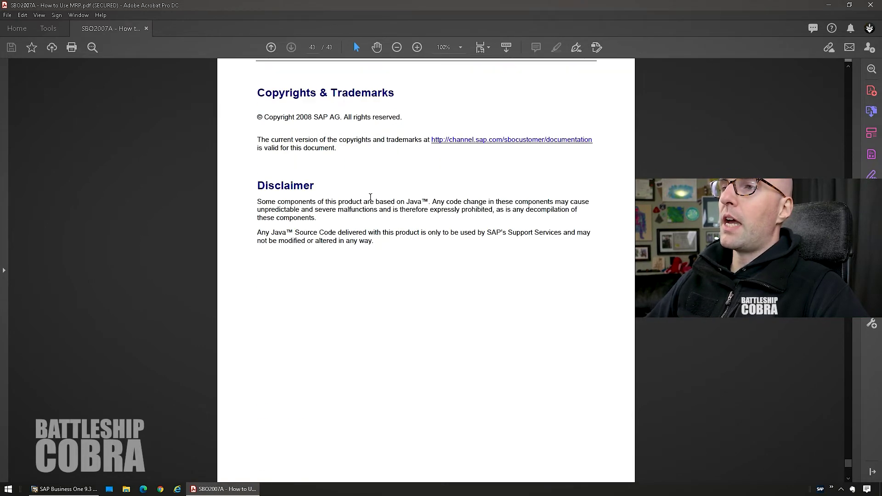
pyautogui.scroll(10, 372, 193)
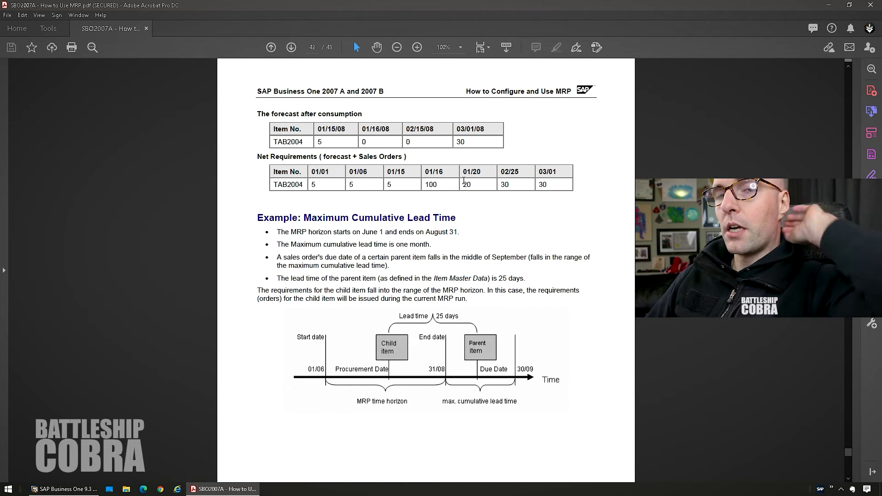